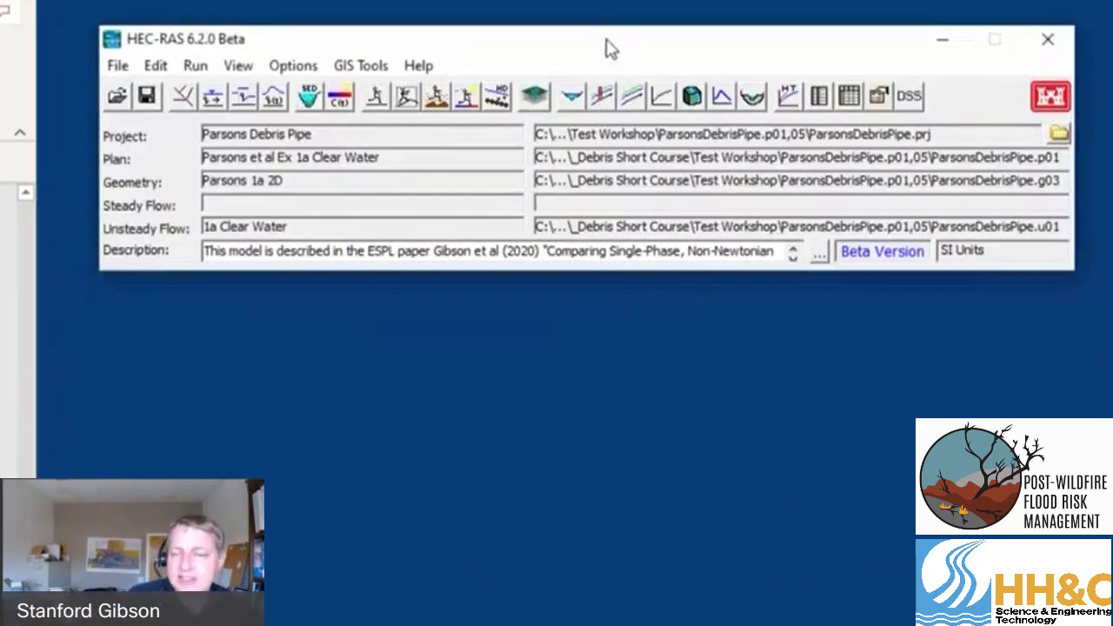
Step: Open the 1a Clear Water Unsteady Flow Data editor and move it to the lower right
drag(608, 48, 571, 136)
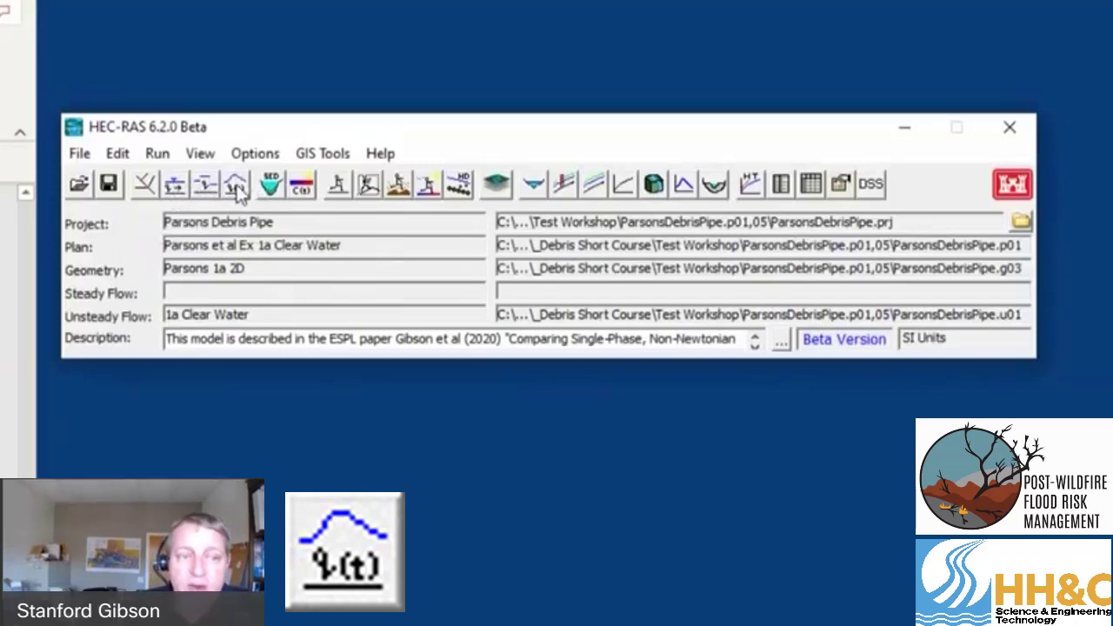
click(127, 155)
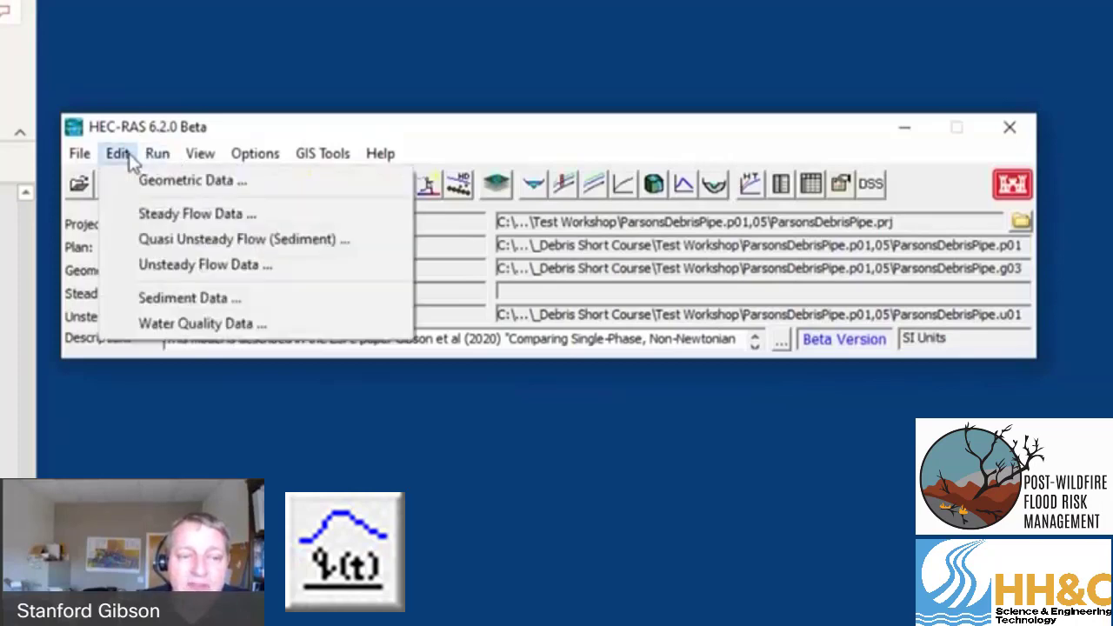
click(144, 269)
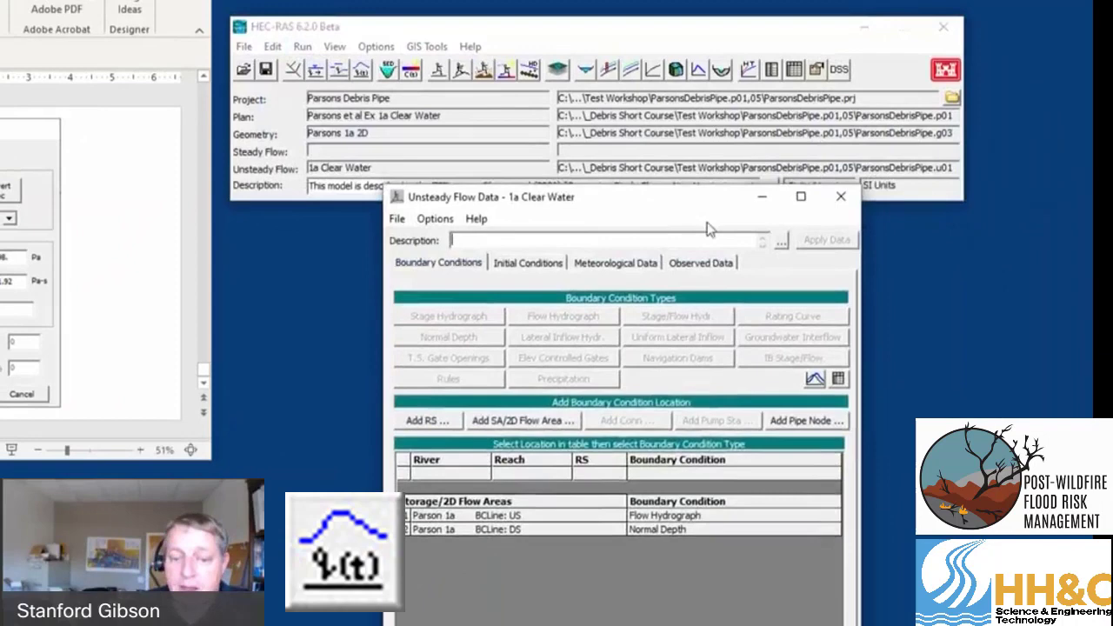
drag(653, 201, 740, 235)
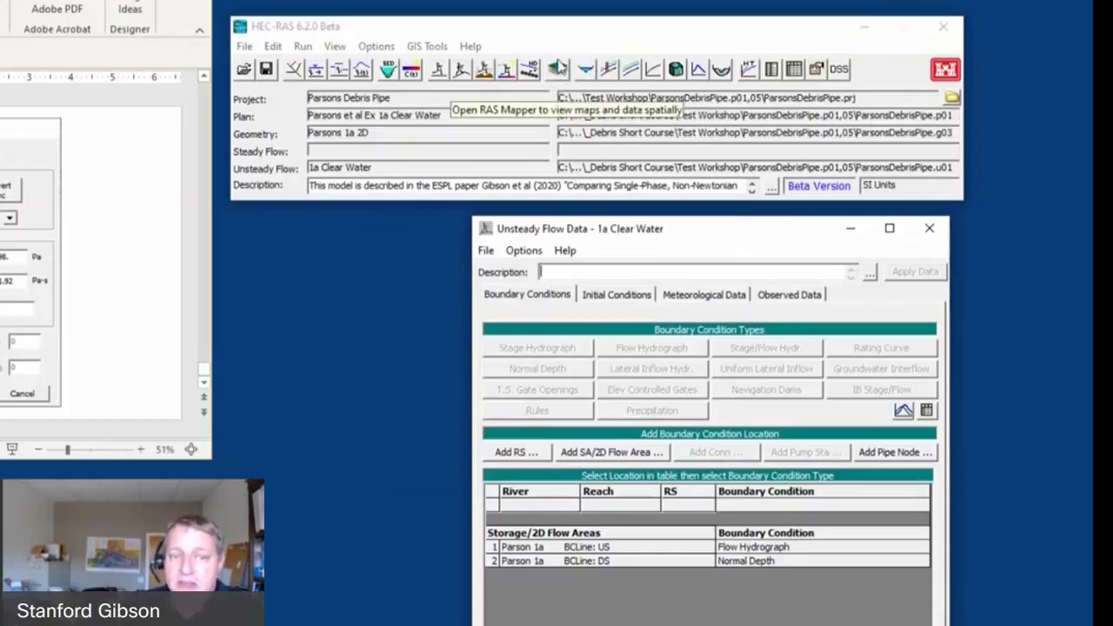
Step: Launch RAS Mapper from GIS Tools to show the Parsons 1a Bingham velocity results
click(558, 71)
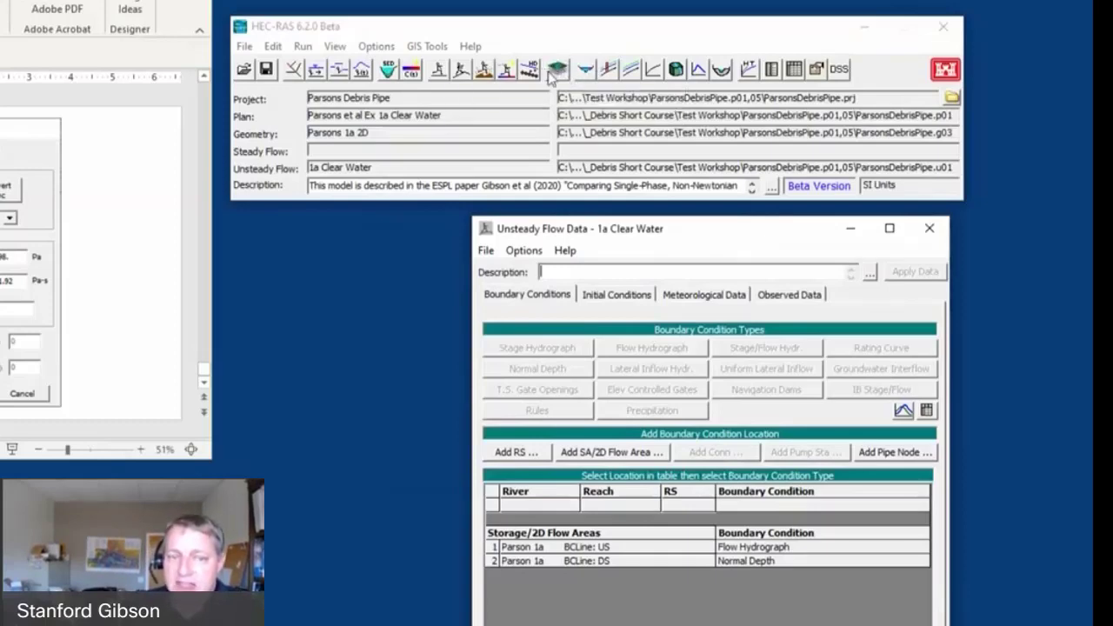
click(426, 46)
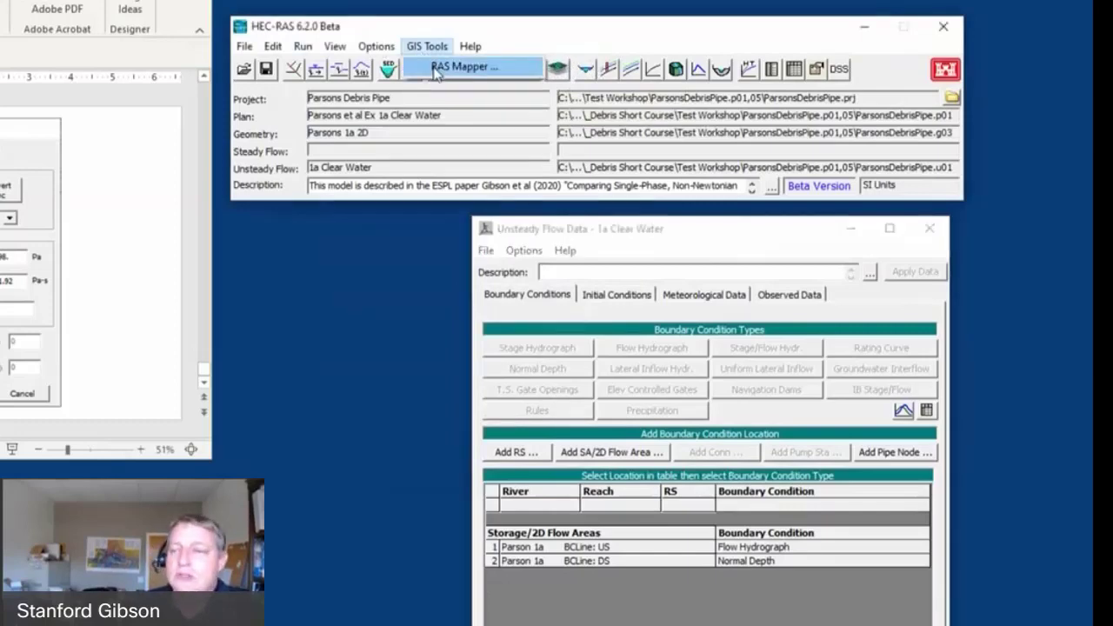
click(433, 70)
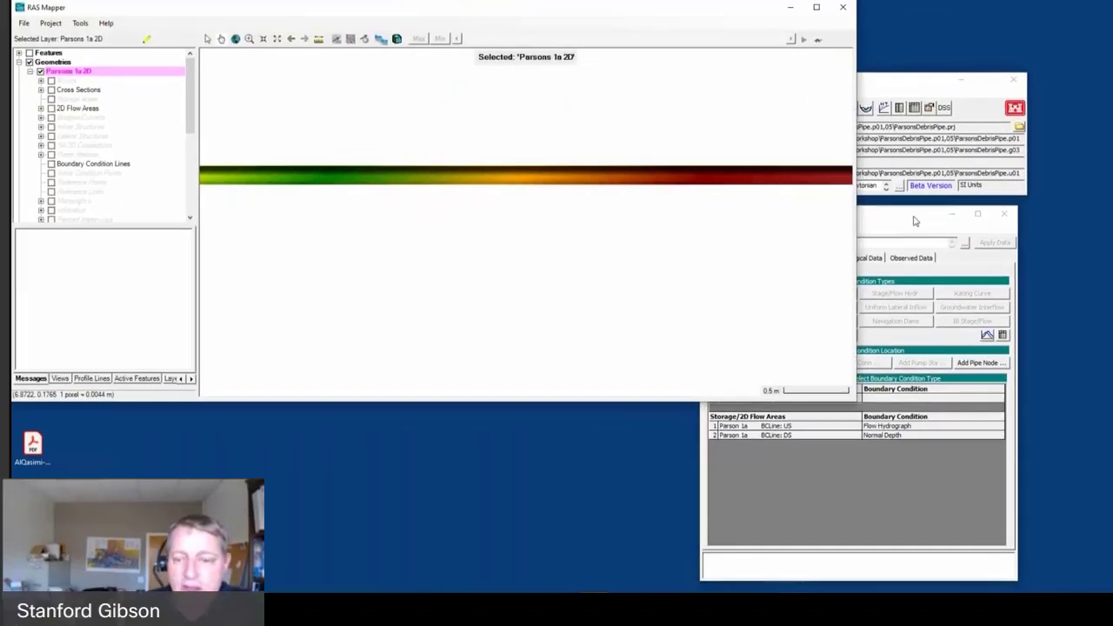
click(781, 228)
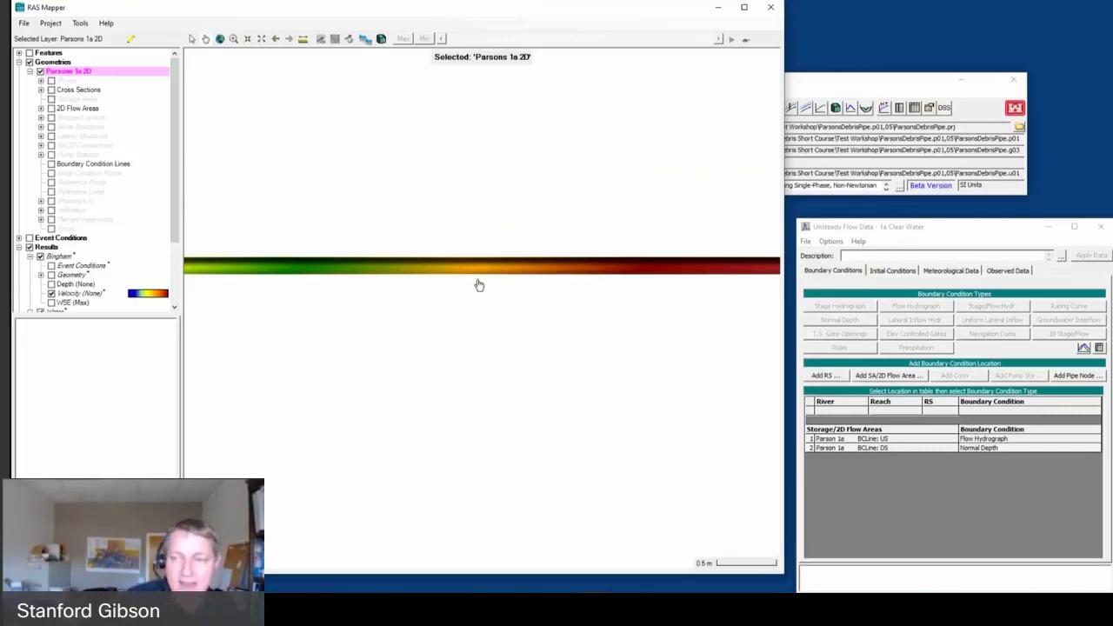
Step: Turn on the 2D Flow Areas mesh, pan along the pipe, then bring Unsteady Flow Data forward
click(50, 109)
scroll(288, 286, up, 5)
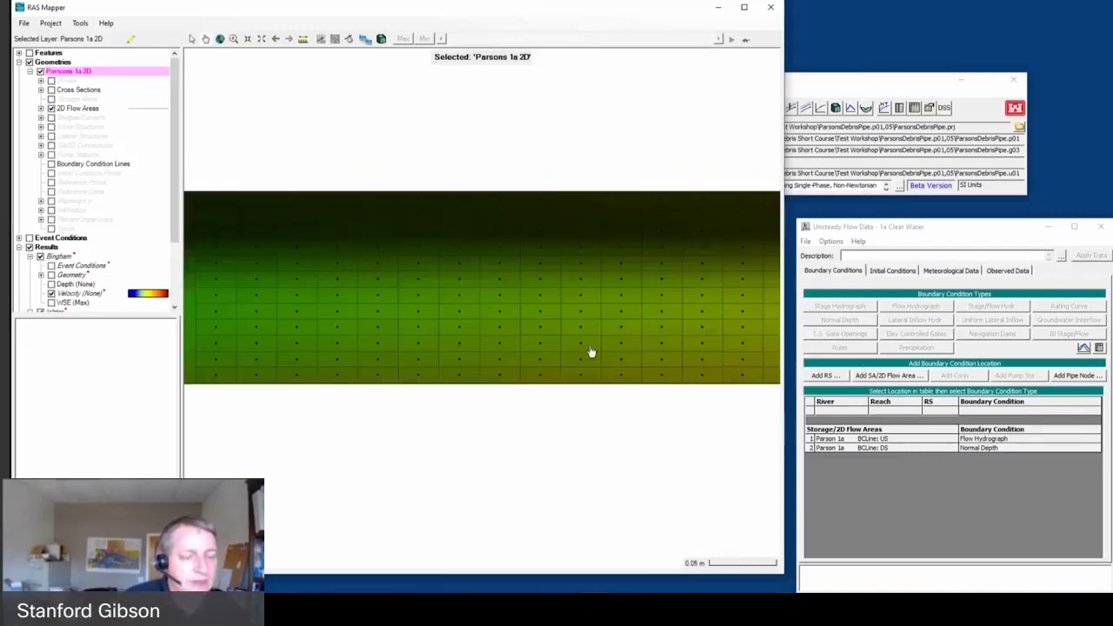
scroll(514, 256, down, 6)
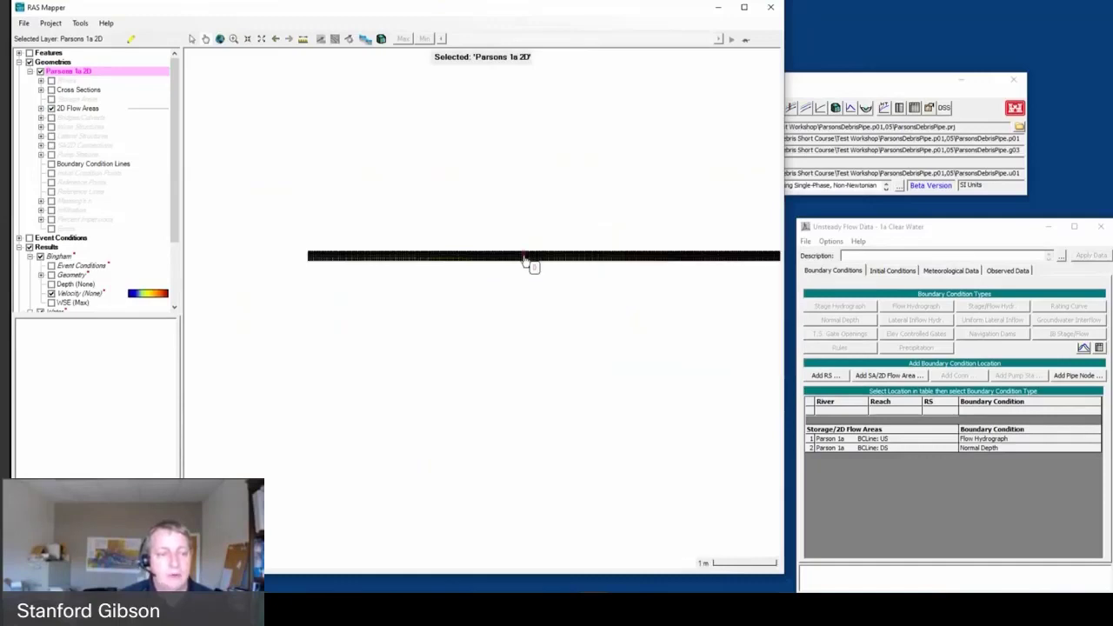
drag(616, 290, 526, 285)
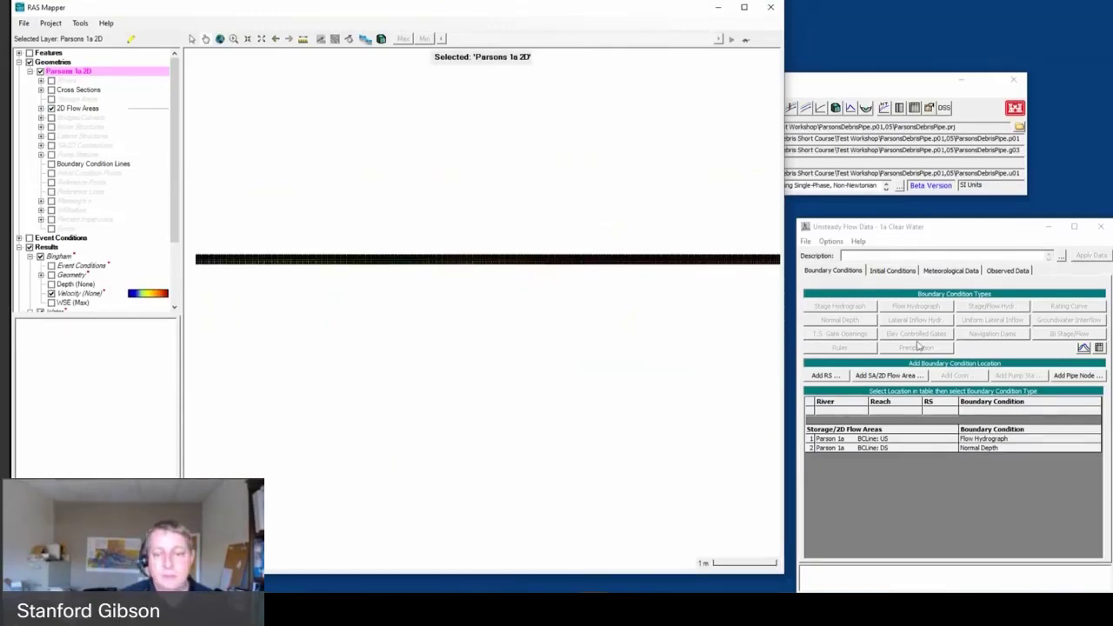
click(945, 227)
drag(945, 227, 816, 89)
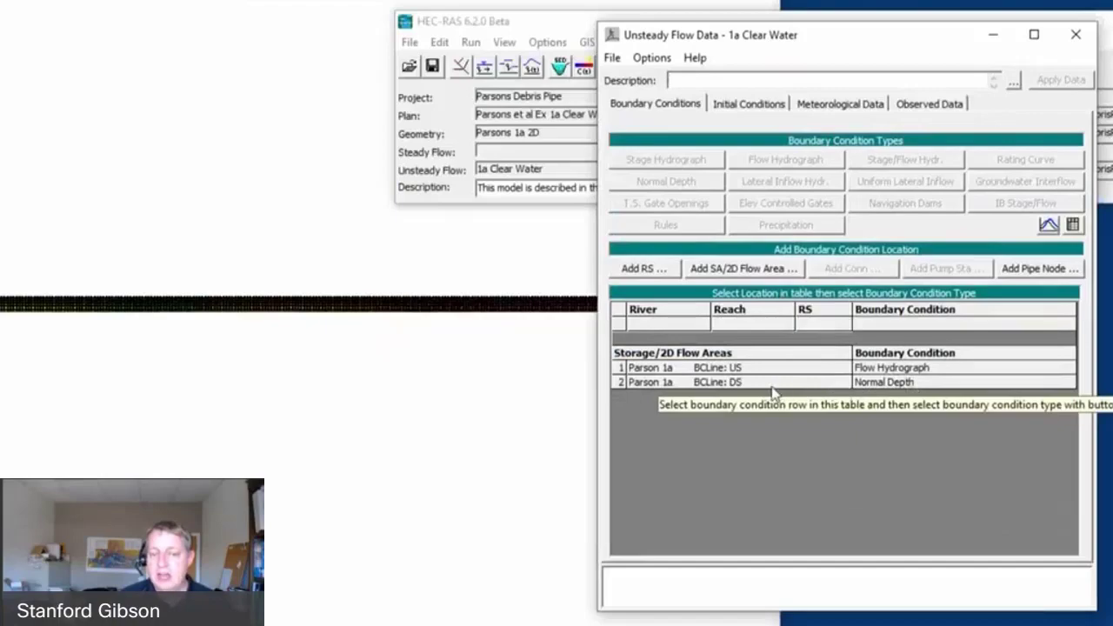
Step: Review the BCLine US hydrograph (constant 1.89 m3/s, multiplier 0.001) and close it with OK
click(918, 370)
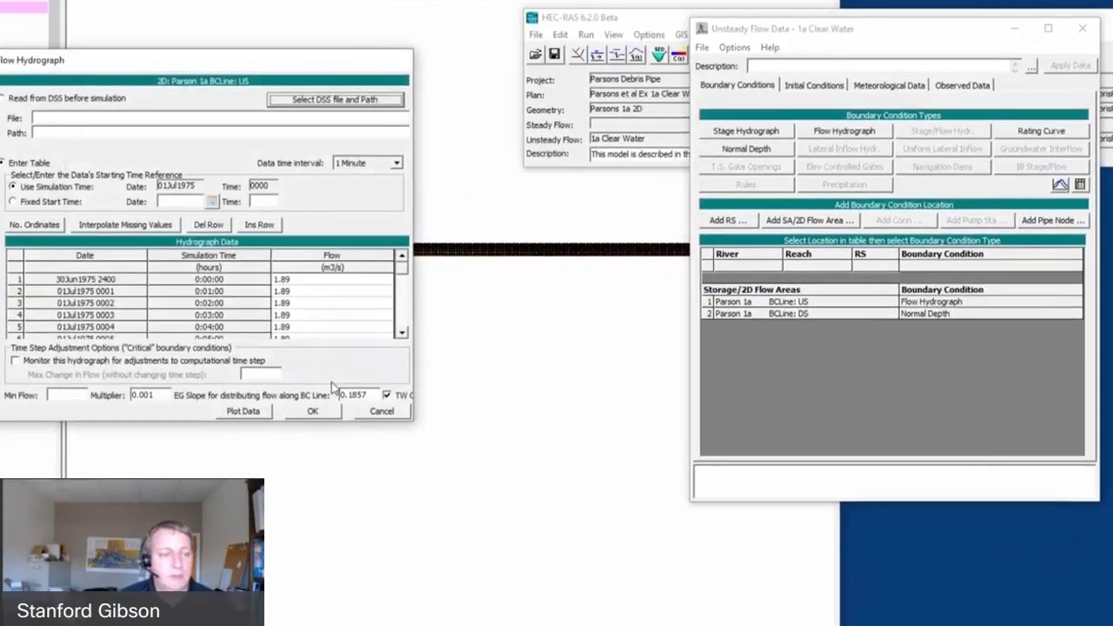
scroll(407, 271, down, 2)
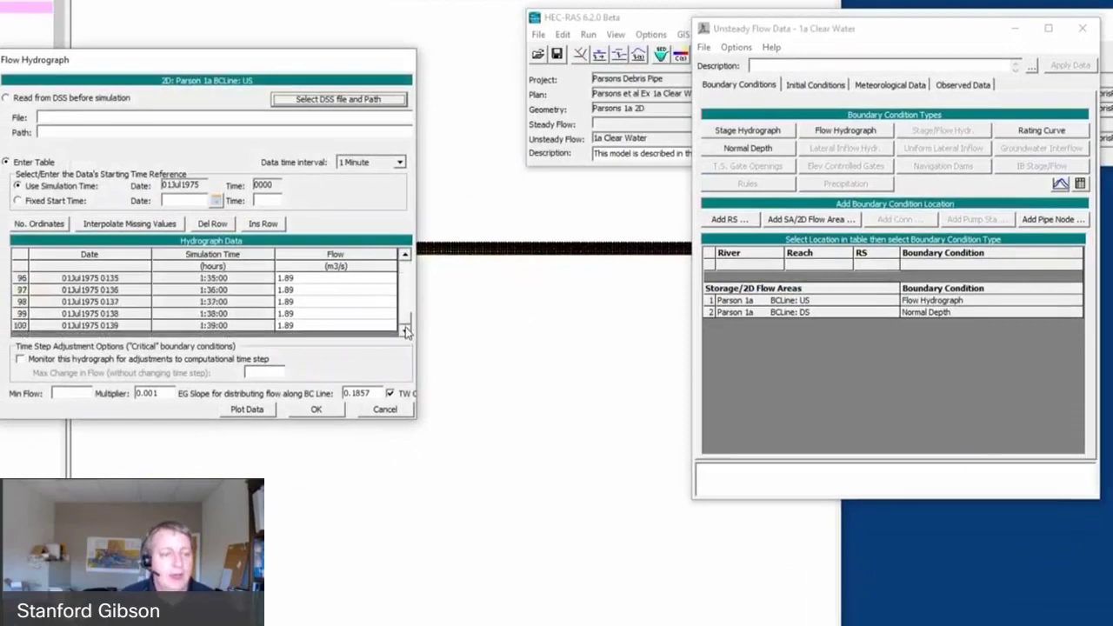
scroll(407, 271, up, 2)
click(313, 280)
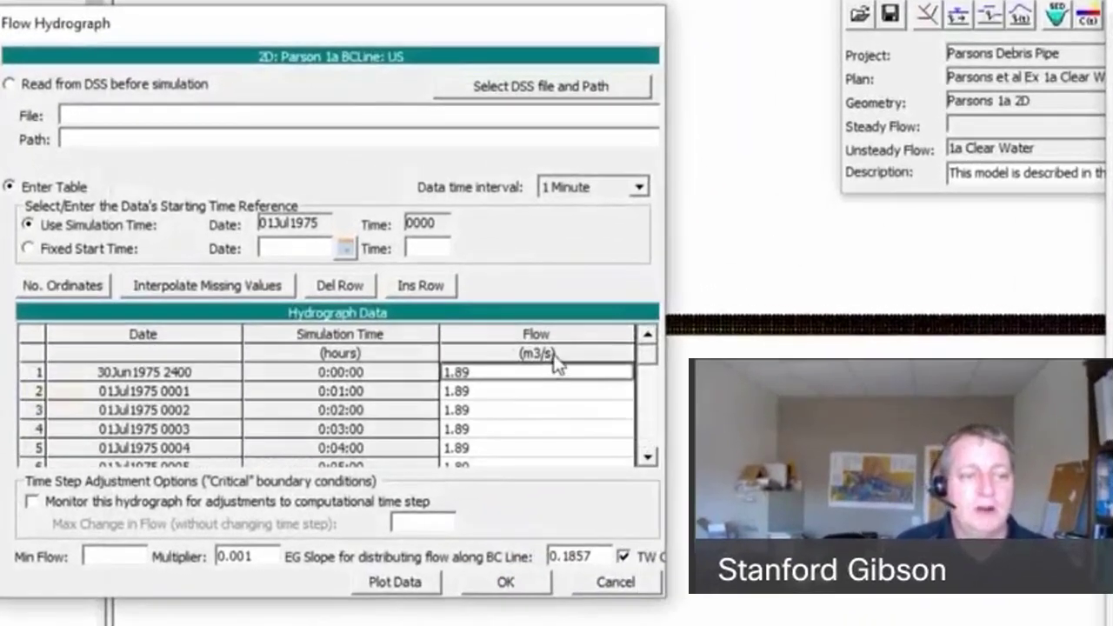
double_click(268, 556)
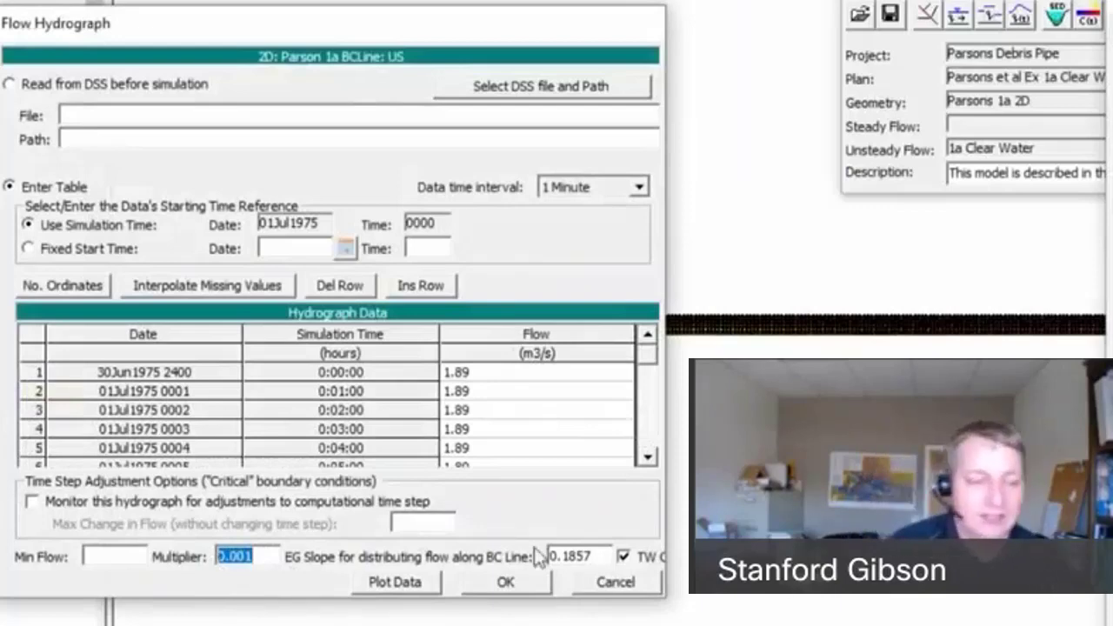
click(506, 584)
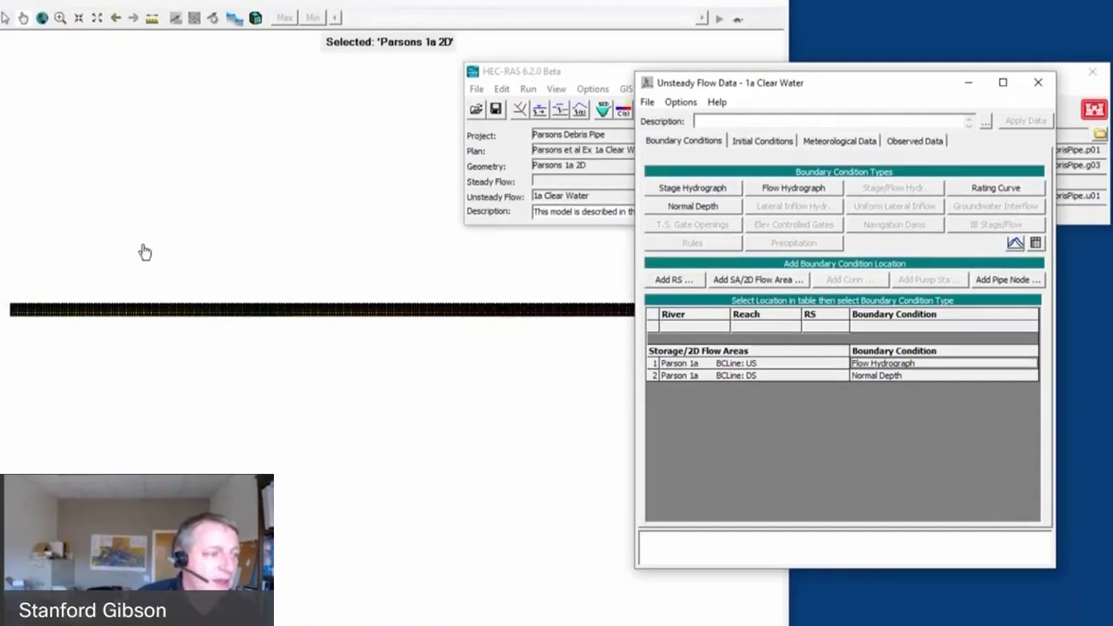
Step: Close the flow editor and compute the 1a Clear Water unsteady flow analysis
click(249, 144)
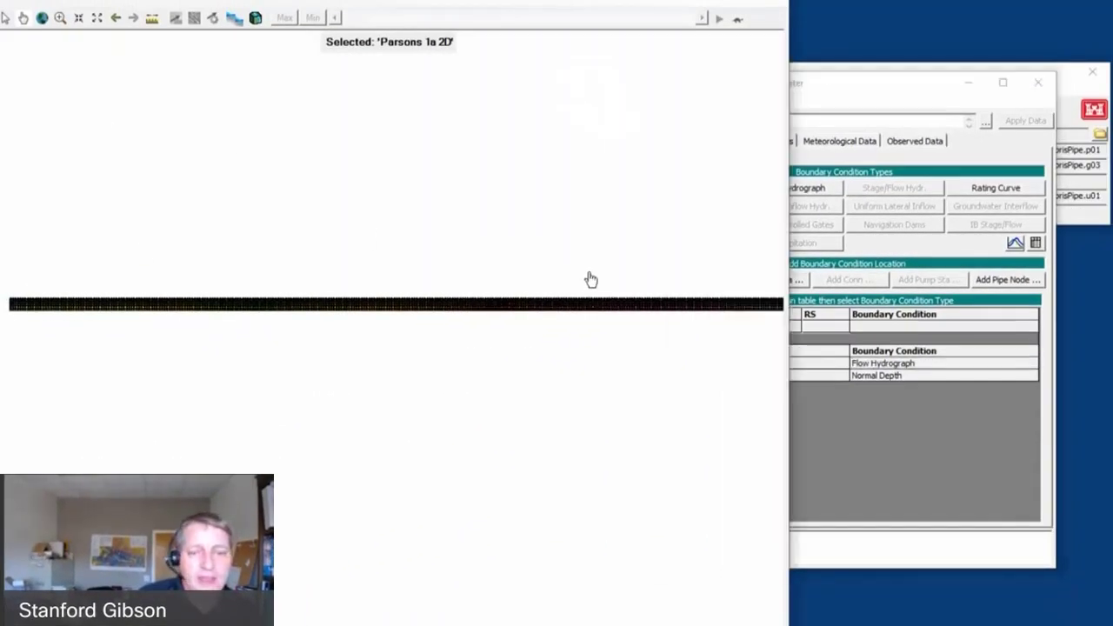
click(1038, 83)
click(952, 79)
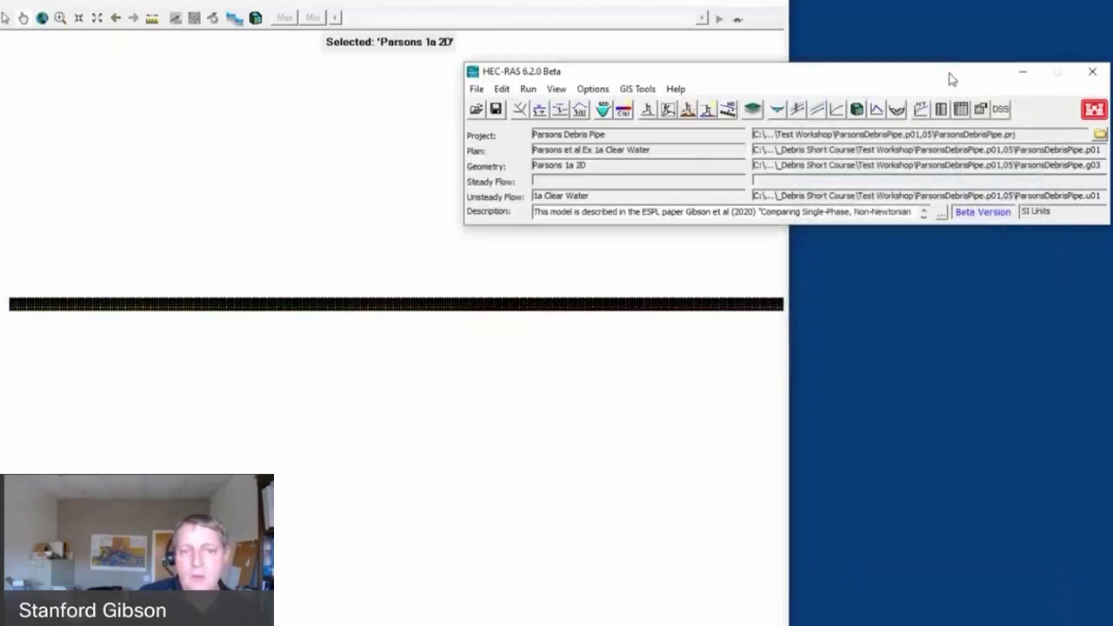
click(666, 109)
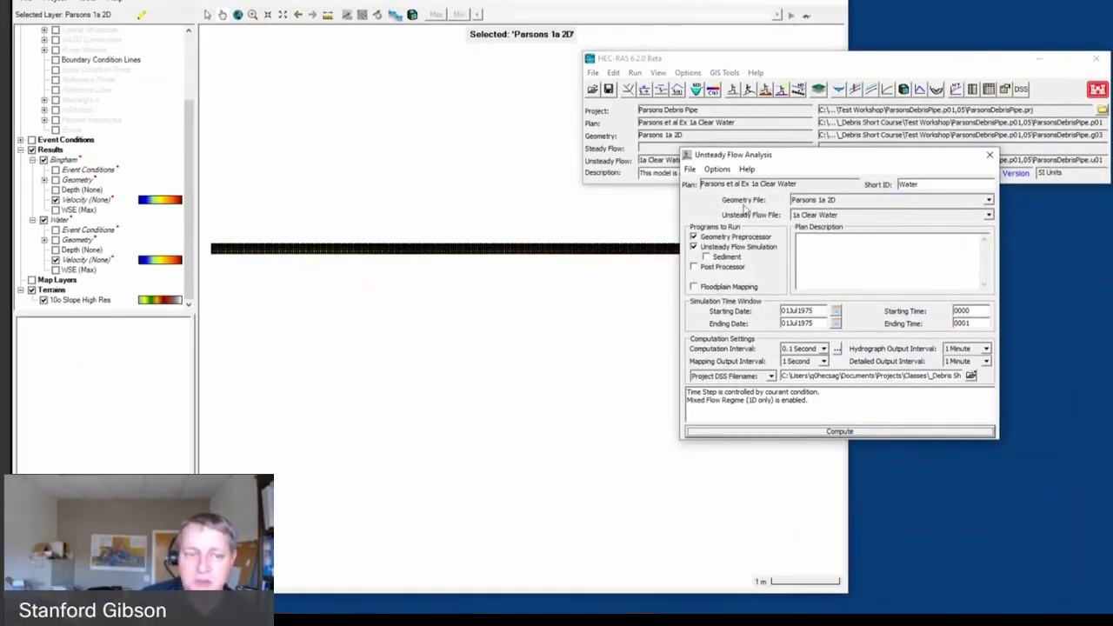
click(839, 431)
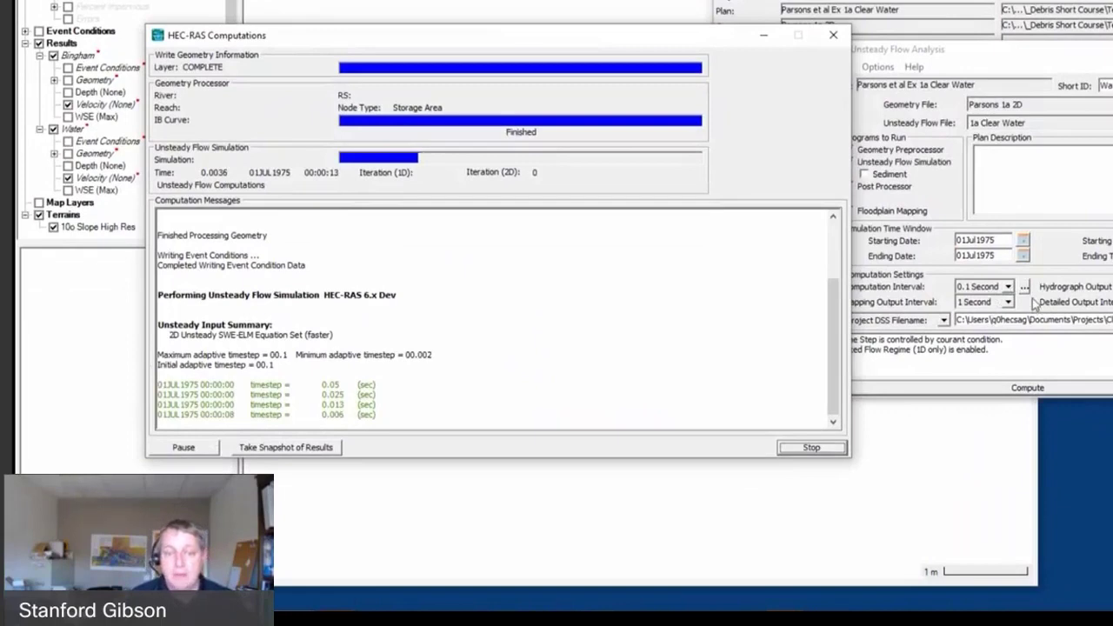
Step: Inspect the Advanced Time Step Control options without changes, then note the 0.006 s timestep
click(1033, 302)
click(1025, 286)
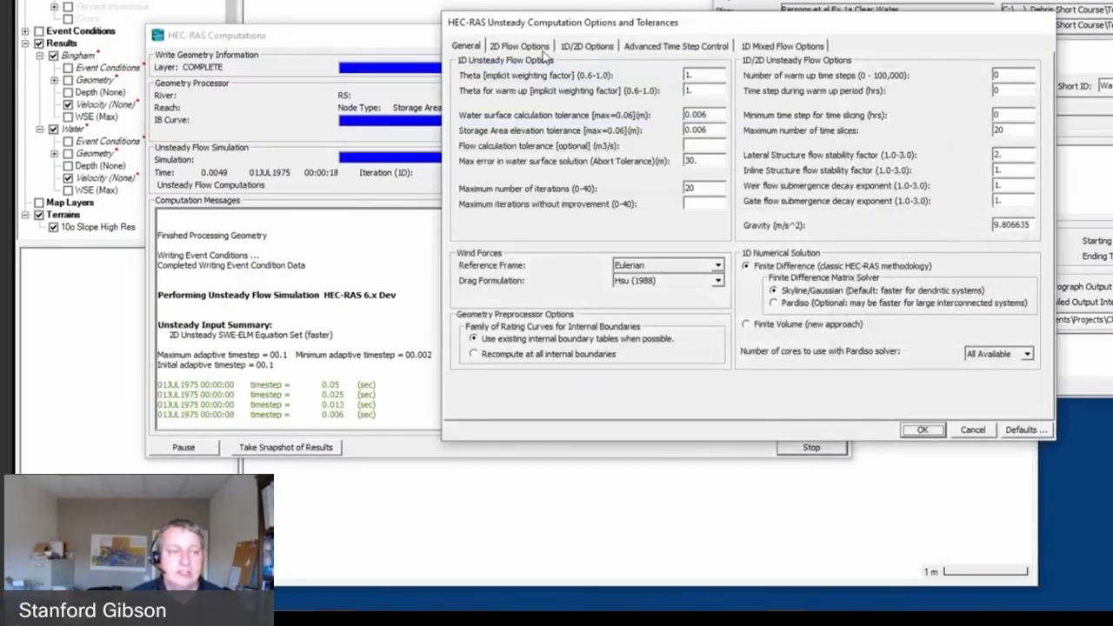
click(648, 47)
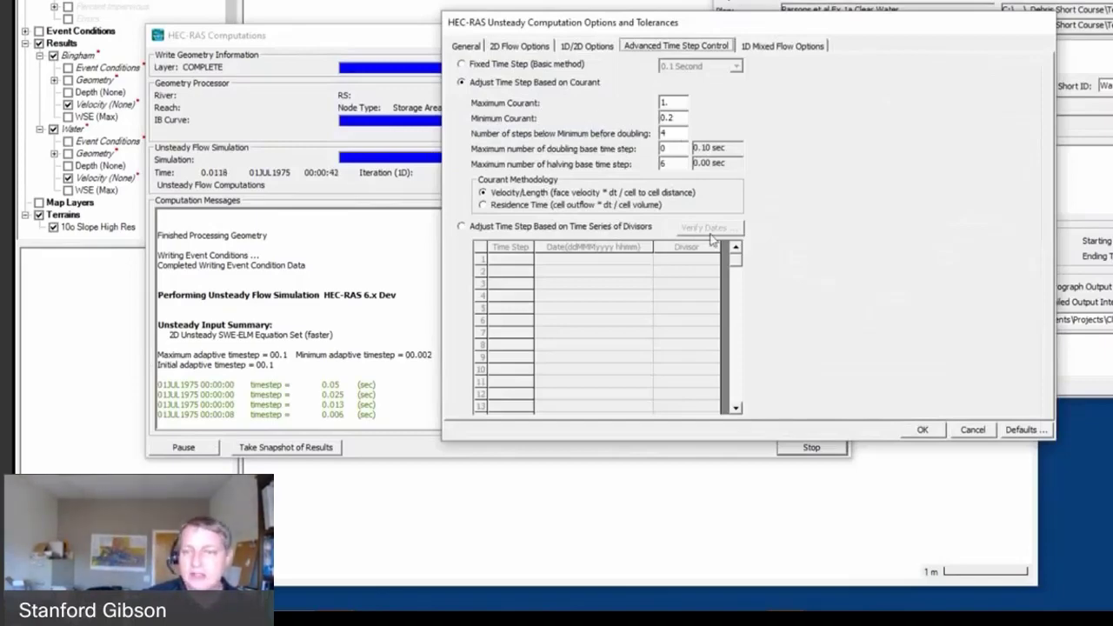
click(981, 432)
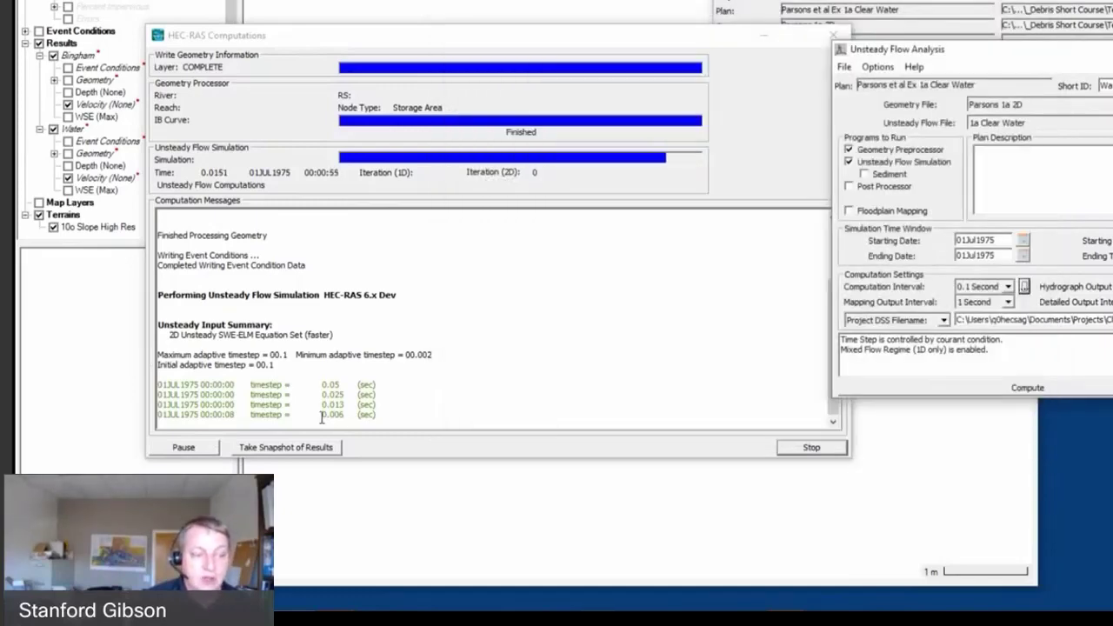
drag(319, 416, 344, 418)
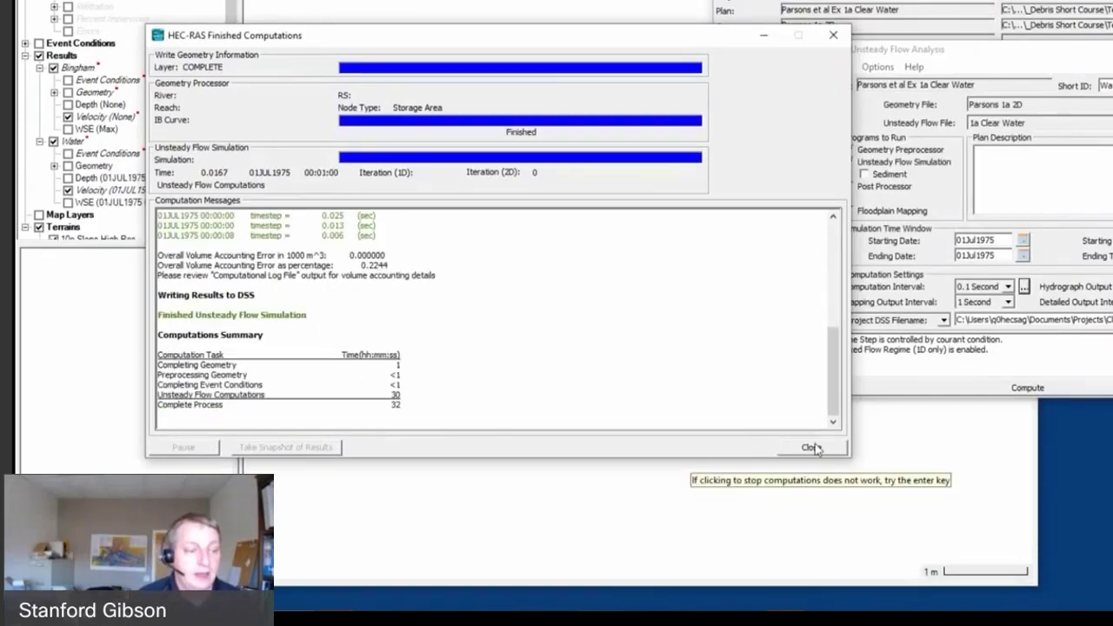
Step: Select the Water Velocity layer at 00:00:05 and open its context menu
click(814, 449)
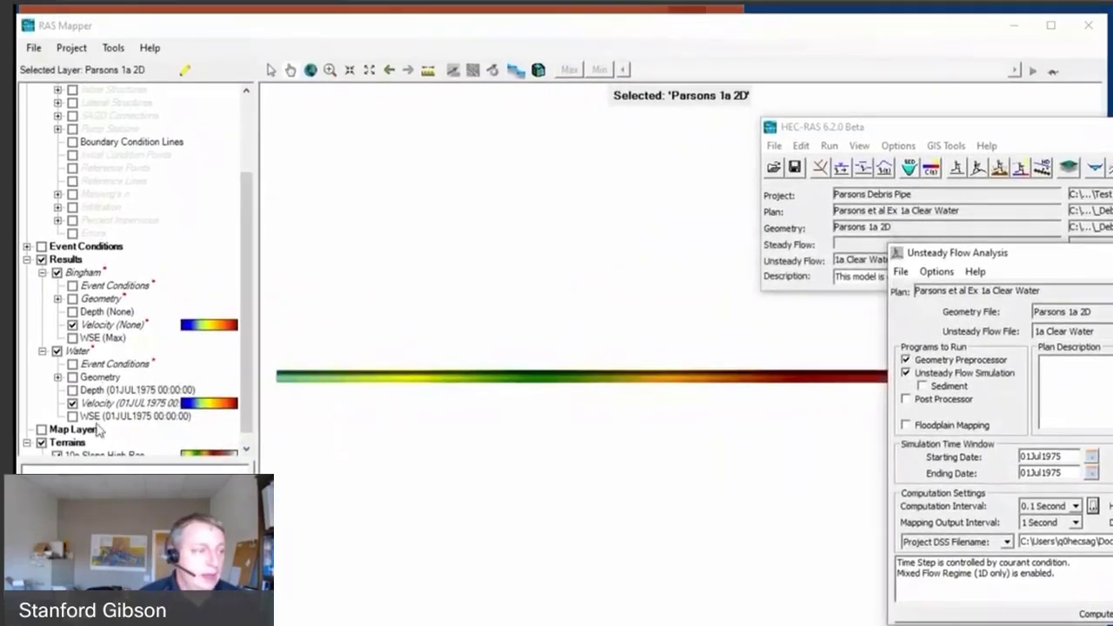
click(148, 391)
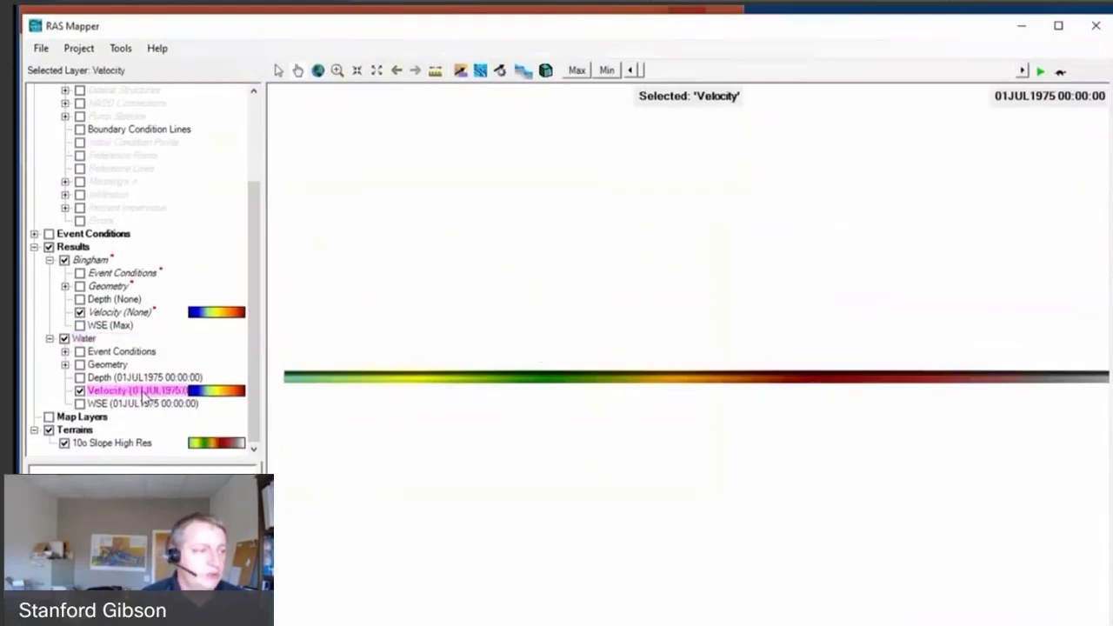
click(1022, 72)
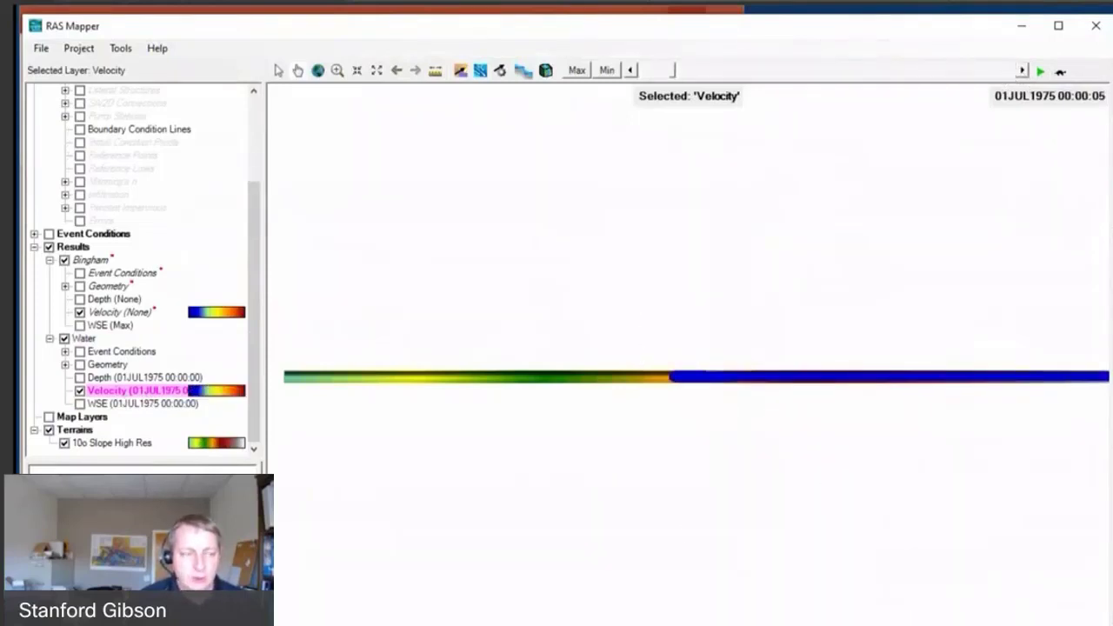
right_click(148, 396)
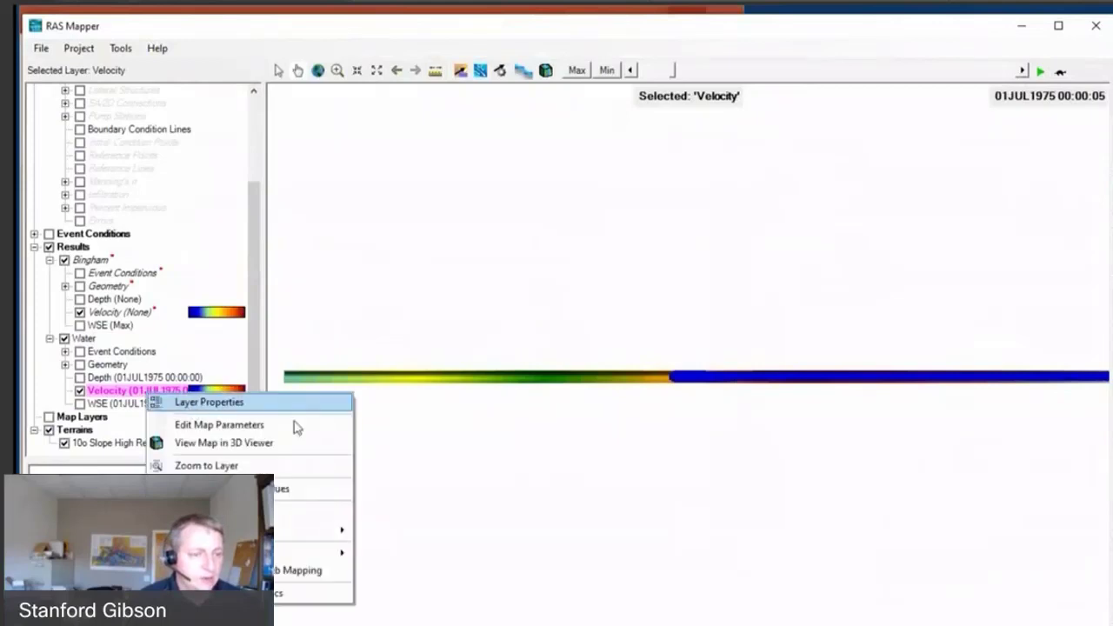
scroll(692, 387, up, 1)
scroll(716, 221, up, 2)
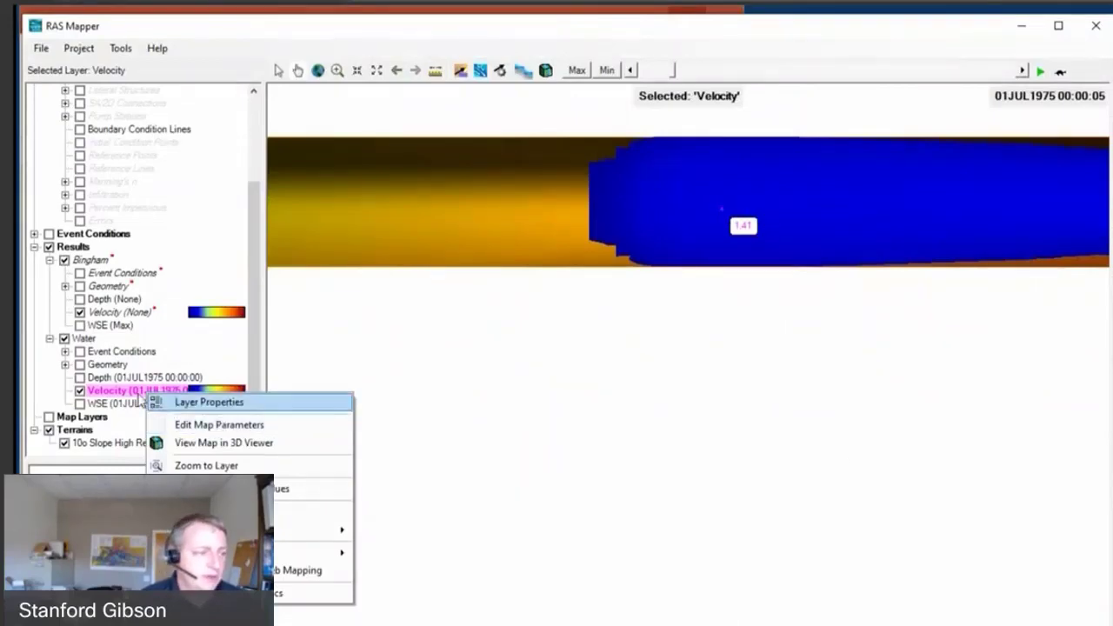
click(430, 392)
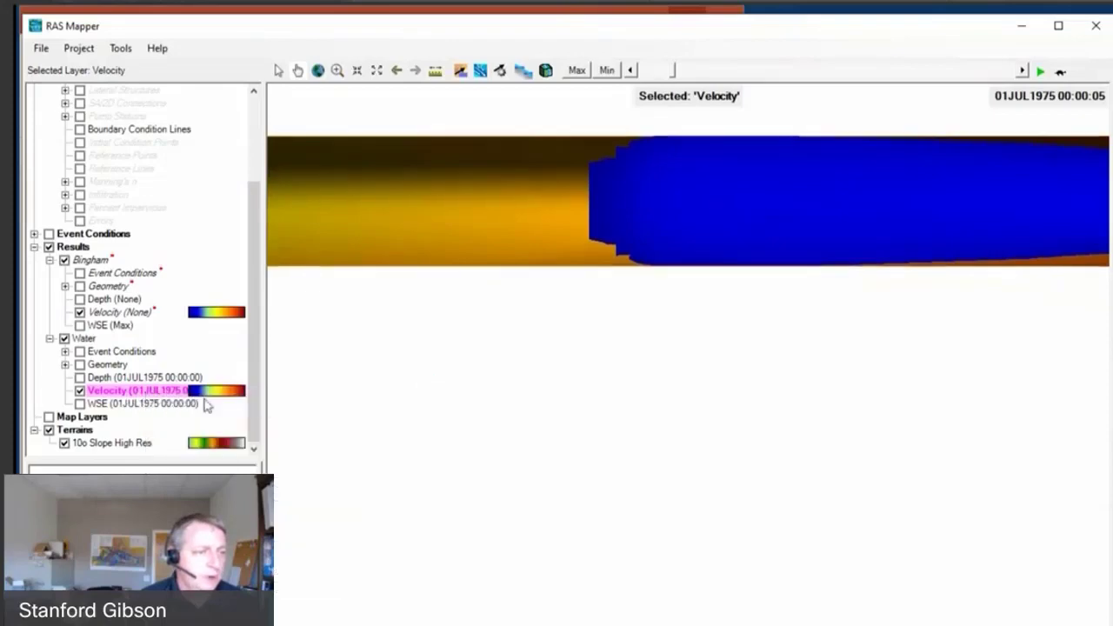
right_click(130, 395)
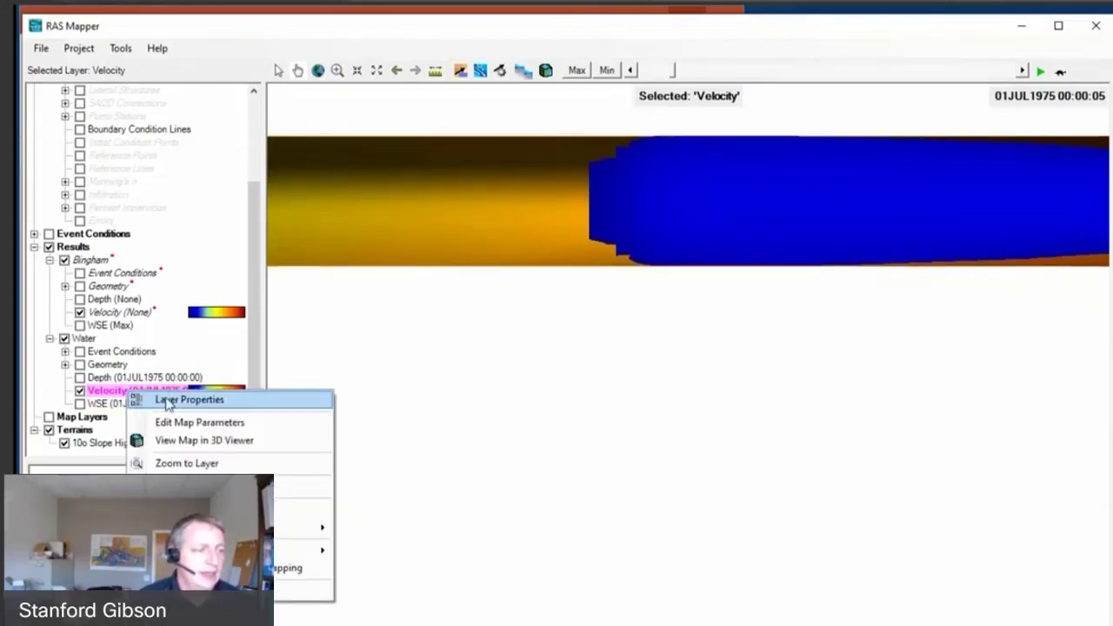
Step: Set the Water Velocity colour ramp maximum to 2 (0–2 range), then show 00:00:04
click(168, 401)
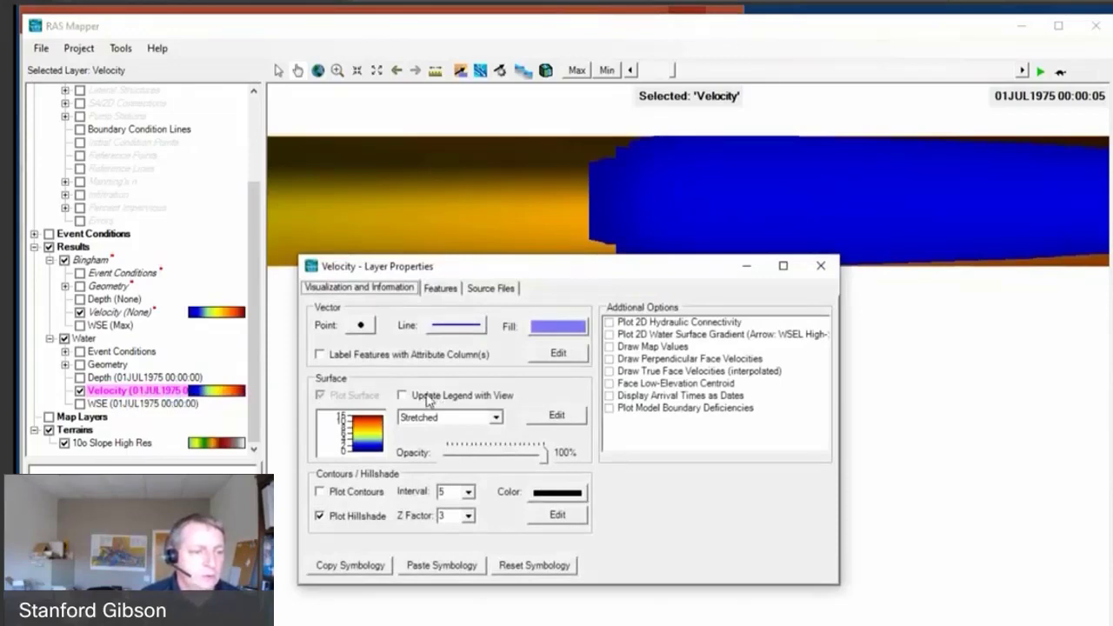
click(557, 416)
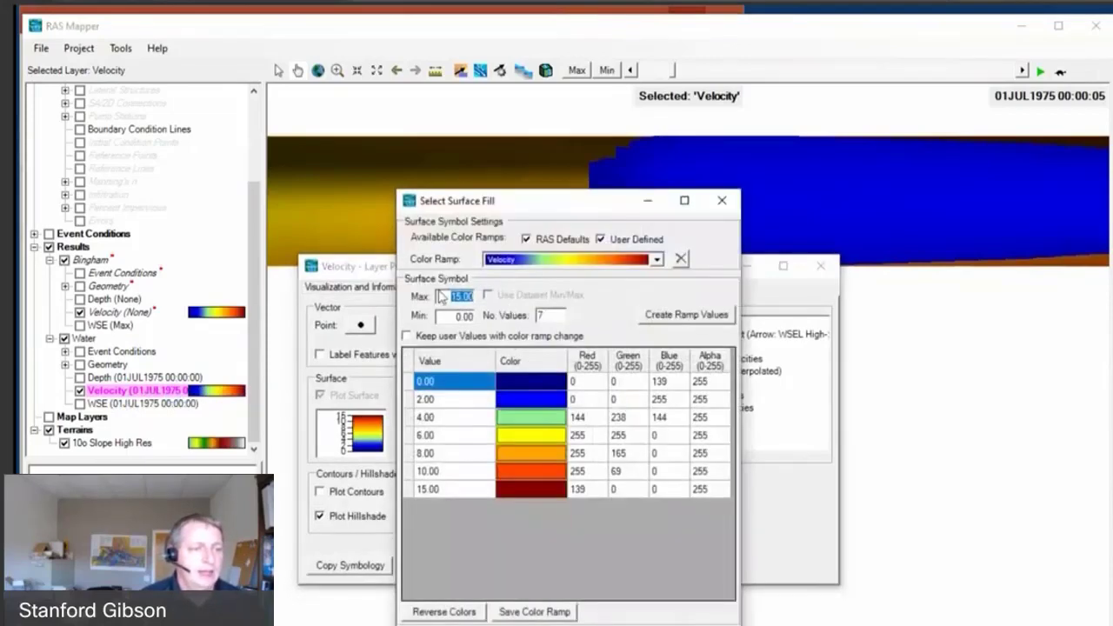
click(451, 297)
drag(451, 296, 494, 300)
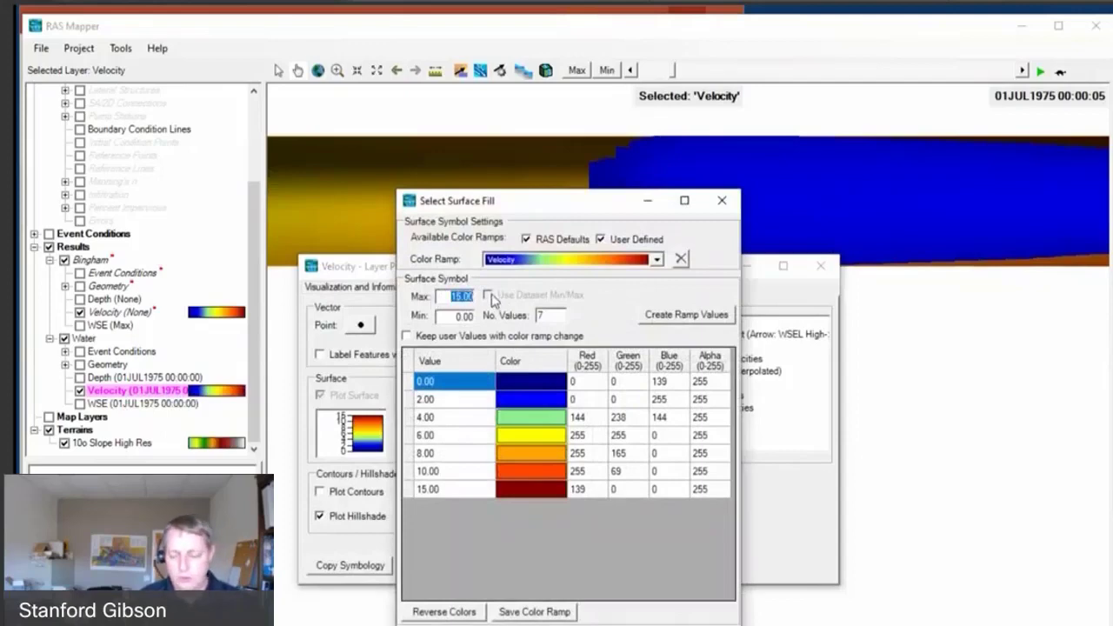
text(2)
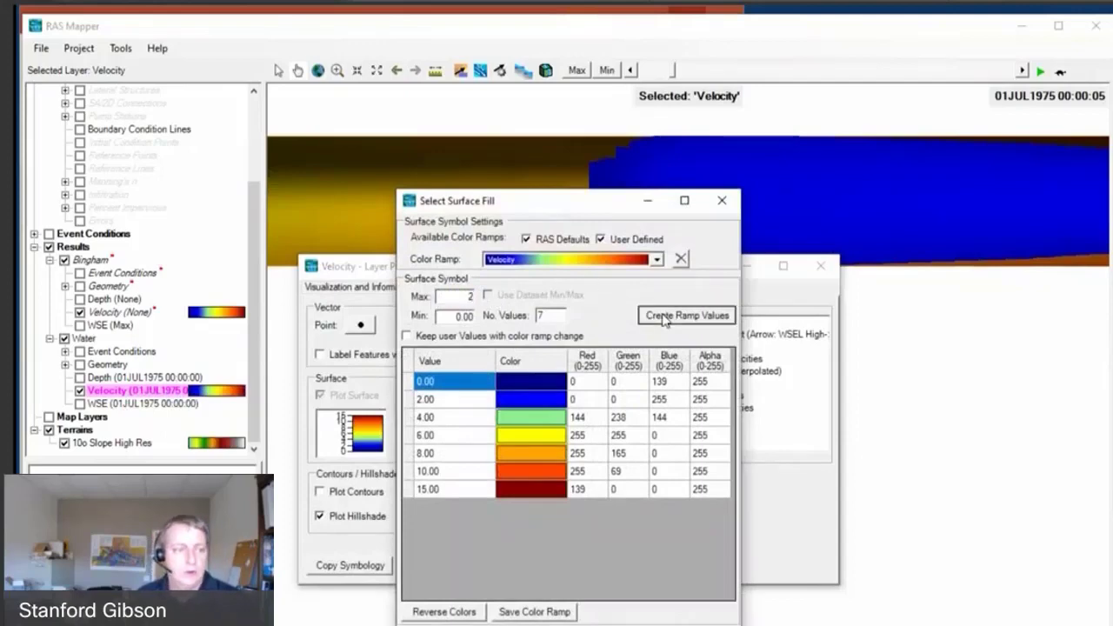
click(665, 319)
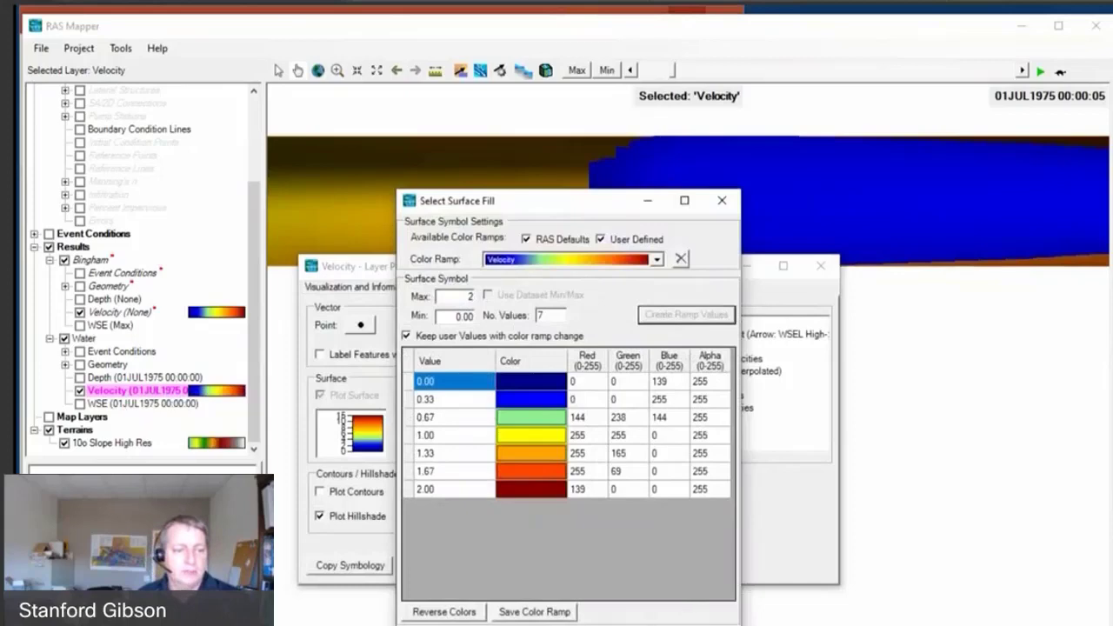
click(696, 623)
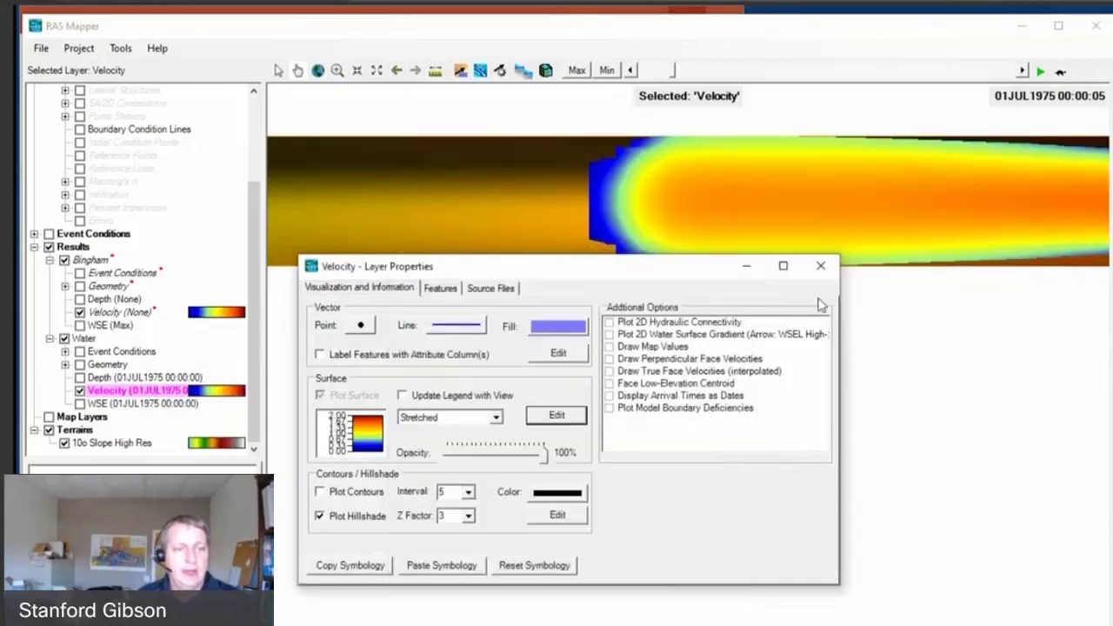
click(820, 265)
scroll(438, 317, down, 3)
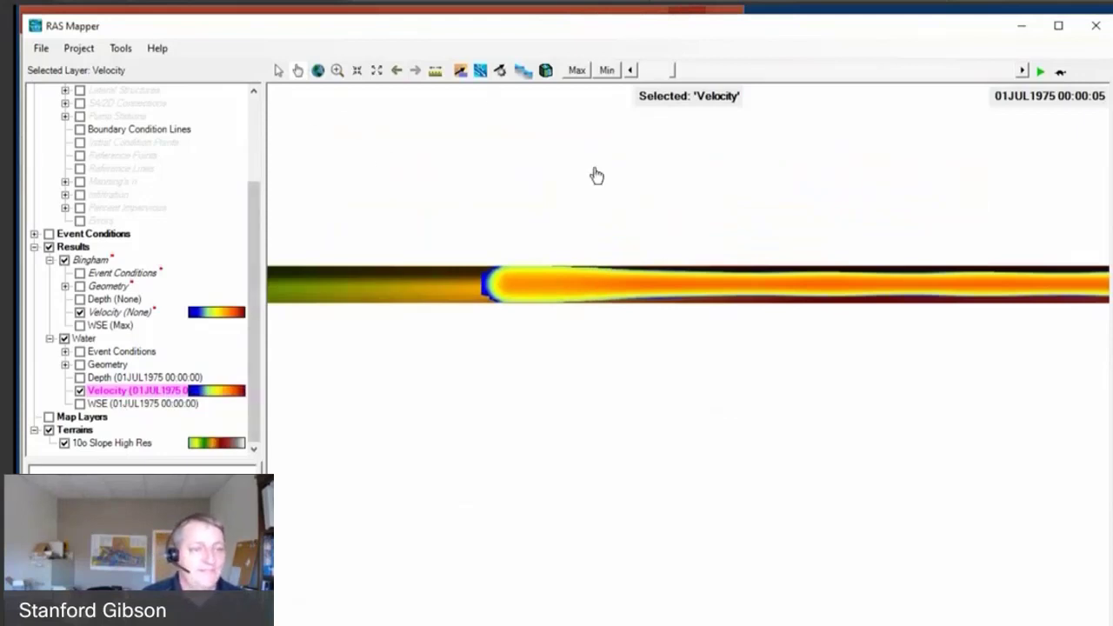
click(632, 71)
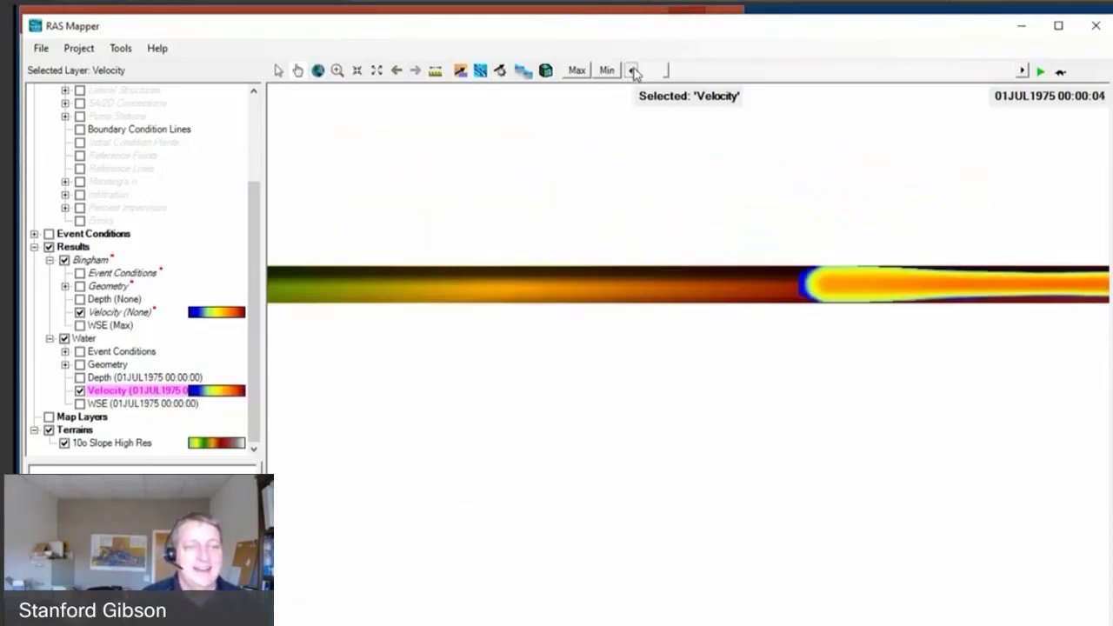
Step: Animate velocity five steps forward and back to 00:00:05, then minimize RAS Mapper
click(1023, 71)
click(1024, 72)
click(1023, 71)
click(1024, 71)
click(1023, 71)
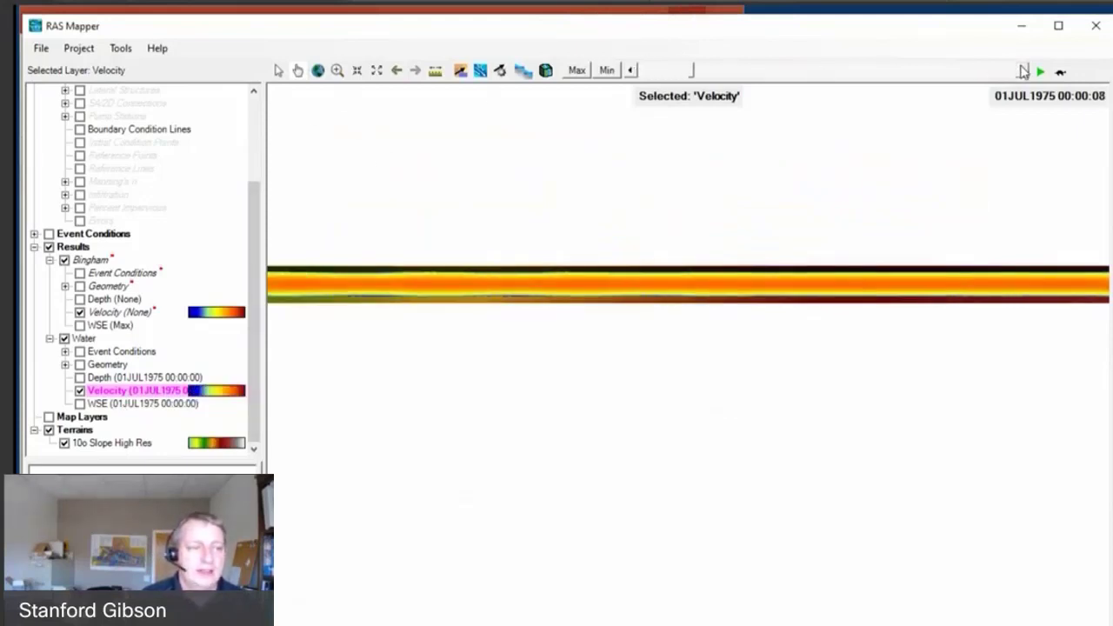
click(1024, 71)
click(1023, 71)
click(632, 70)
click(632, 71)
click(632, 70)
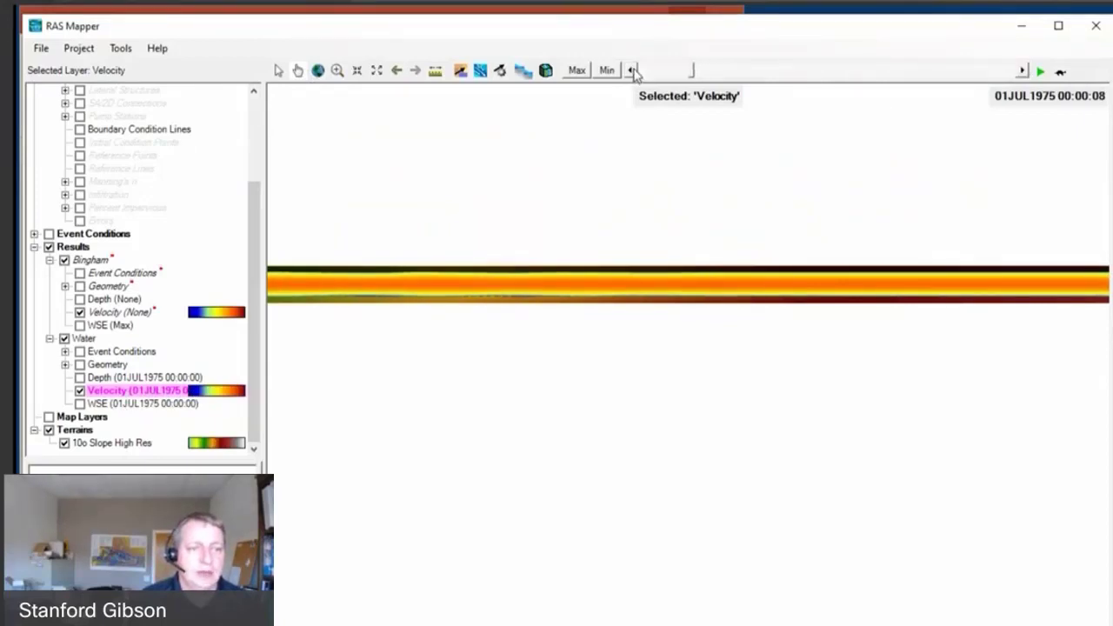
click(633, 70)
click(632, 71)
click(632, 70)
click(632, 70)
click(632, 70)
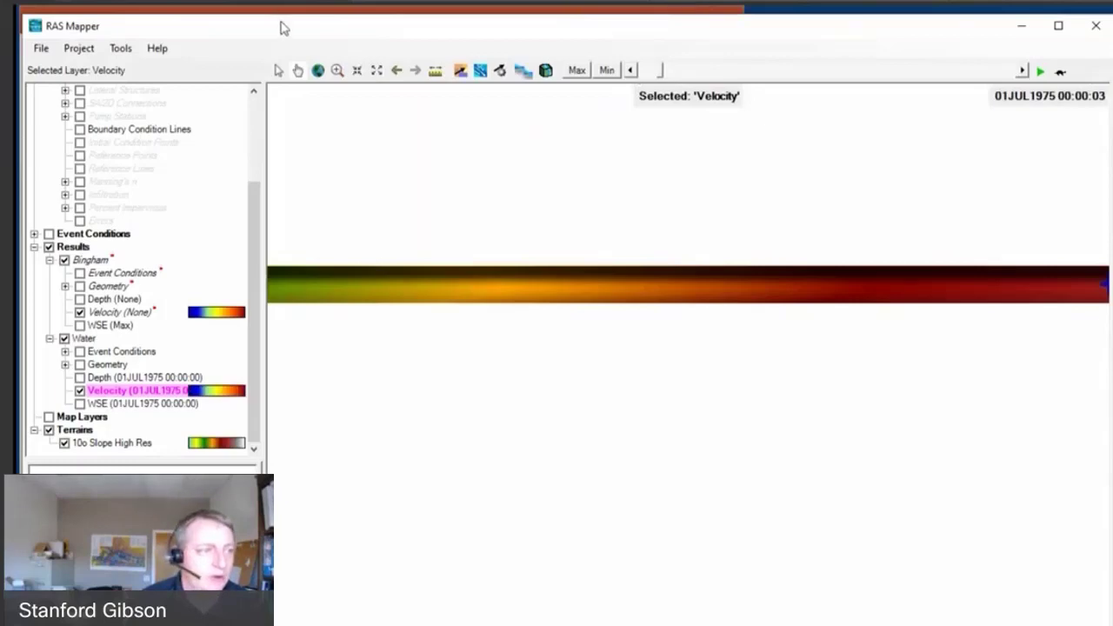
drag(281, 30, 283, 92)
click(1024, 89)
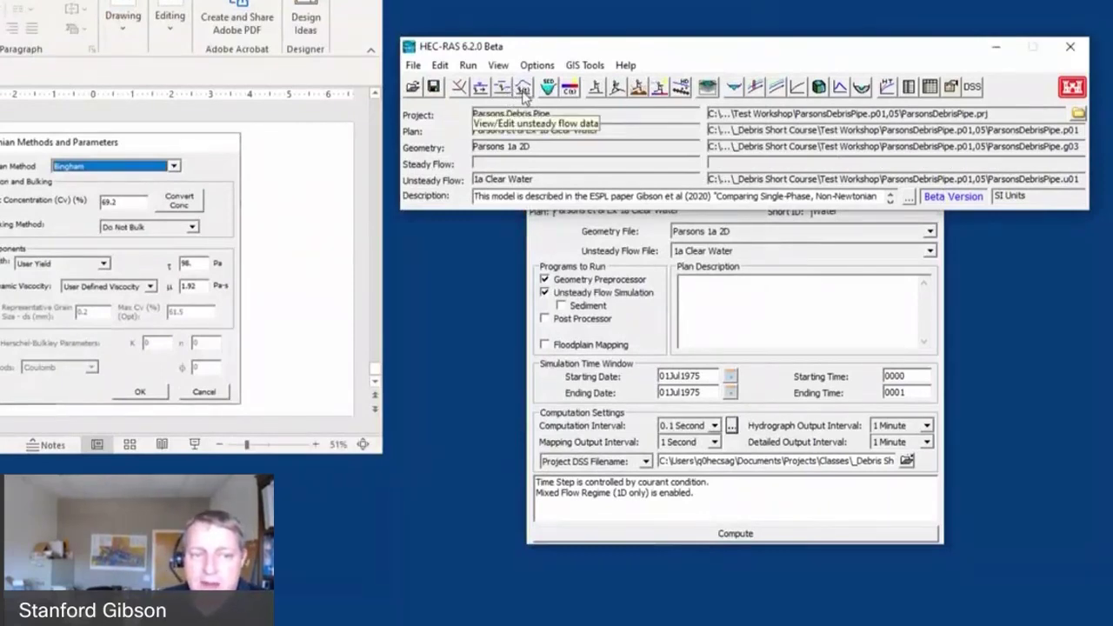
Step: Save As the 1a Clear Water unsteady flow data with the new title 'Debris Workshop'
click(441, 66)
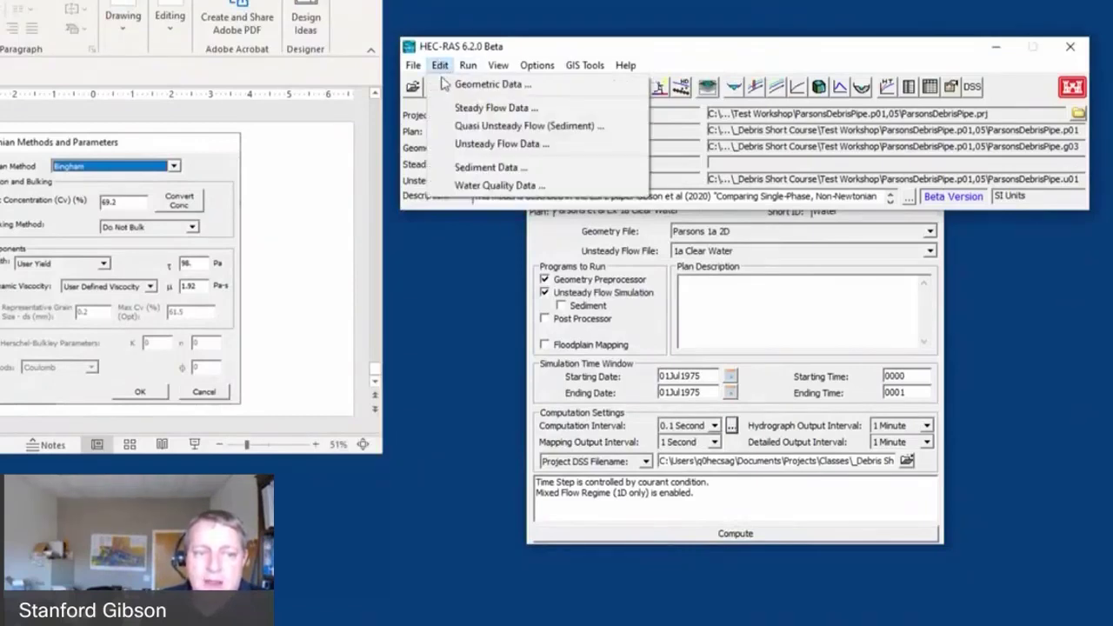
click(451, 144)
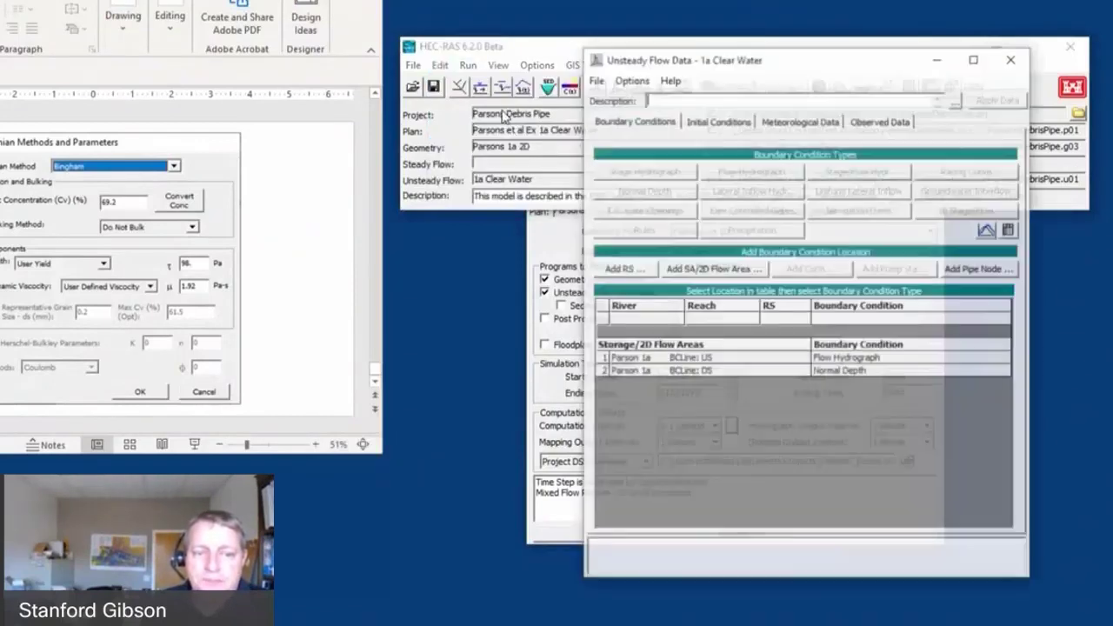
click(594, 79)
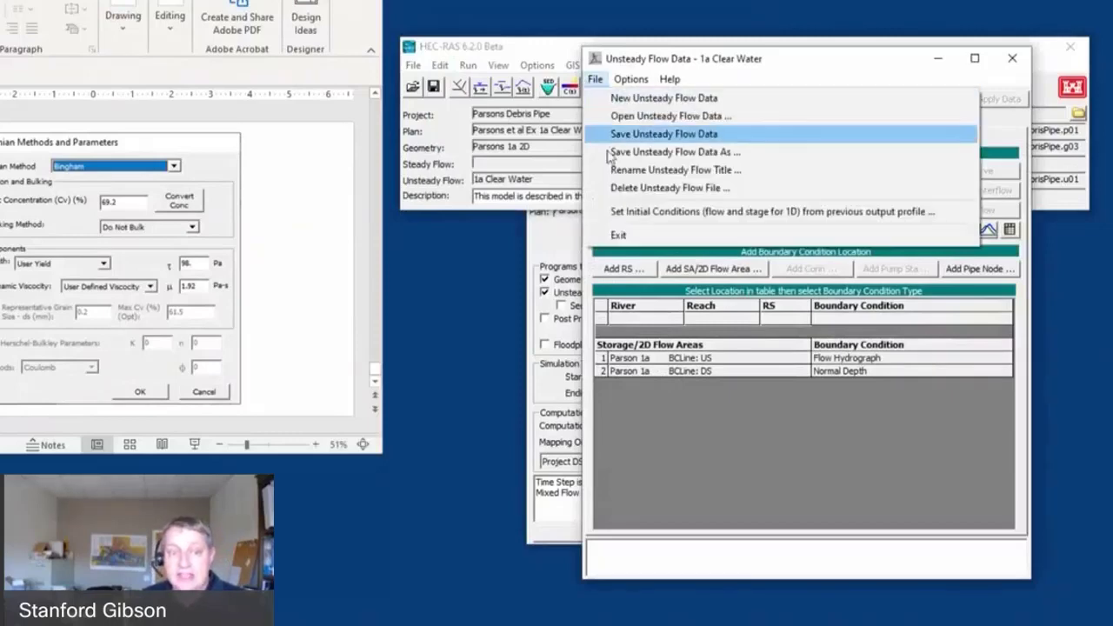
click(656, 152)
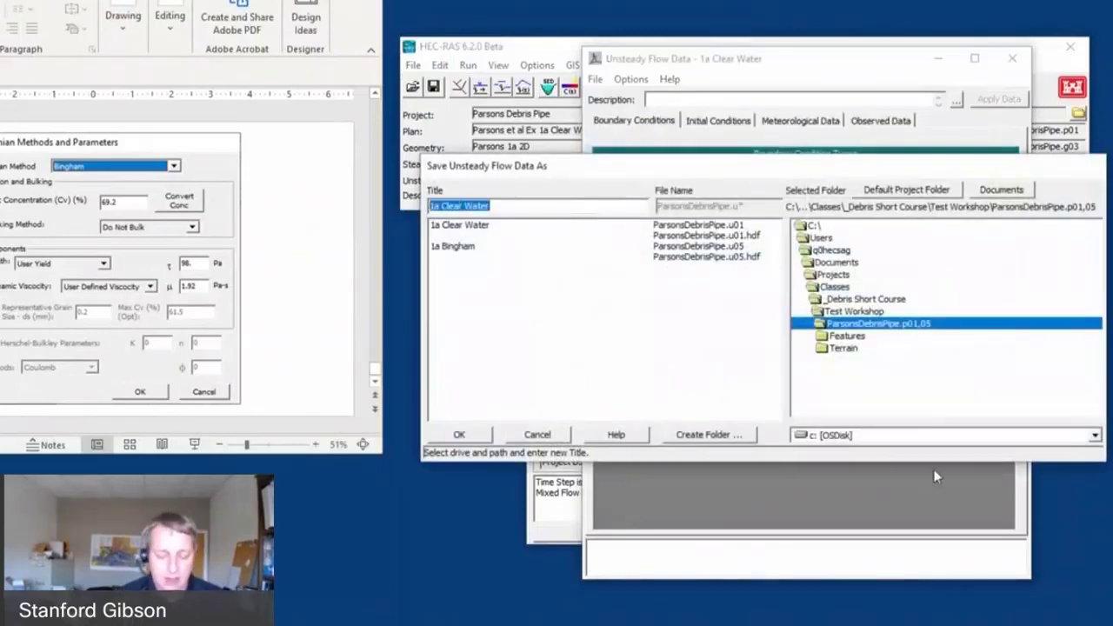
text(Debris)
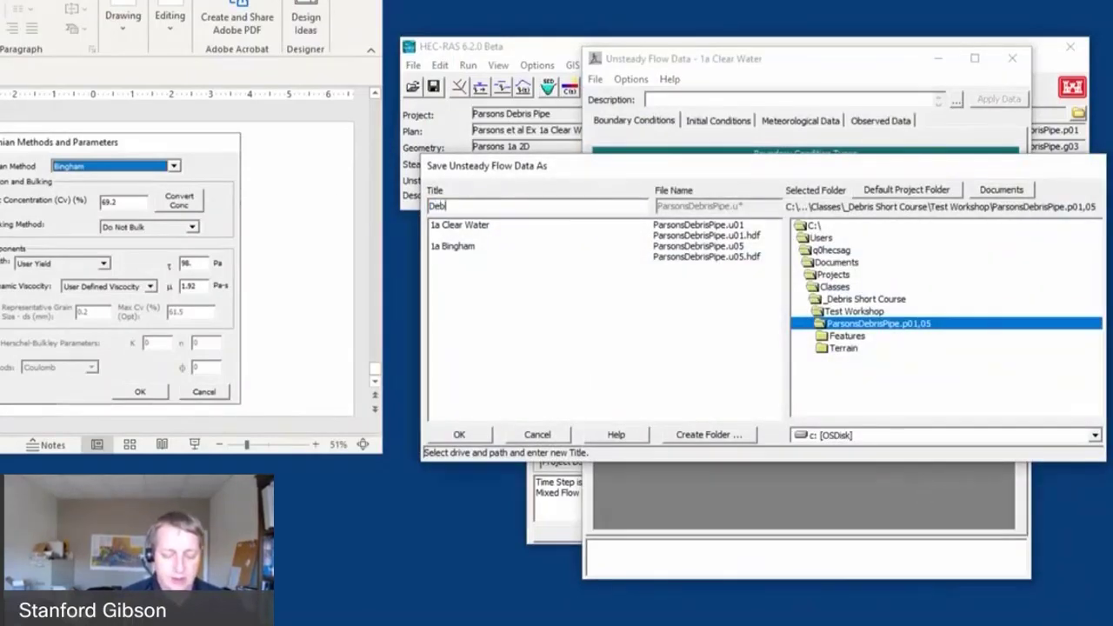
text( Workshop)
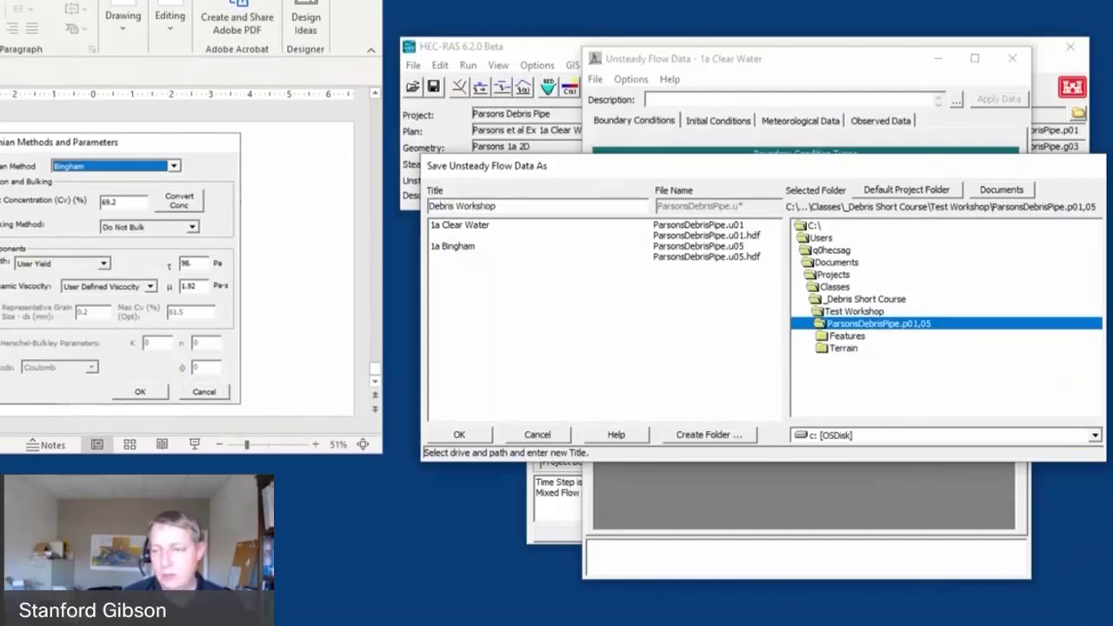
key(Return)
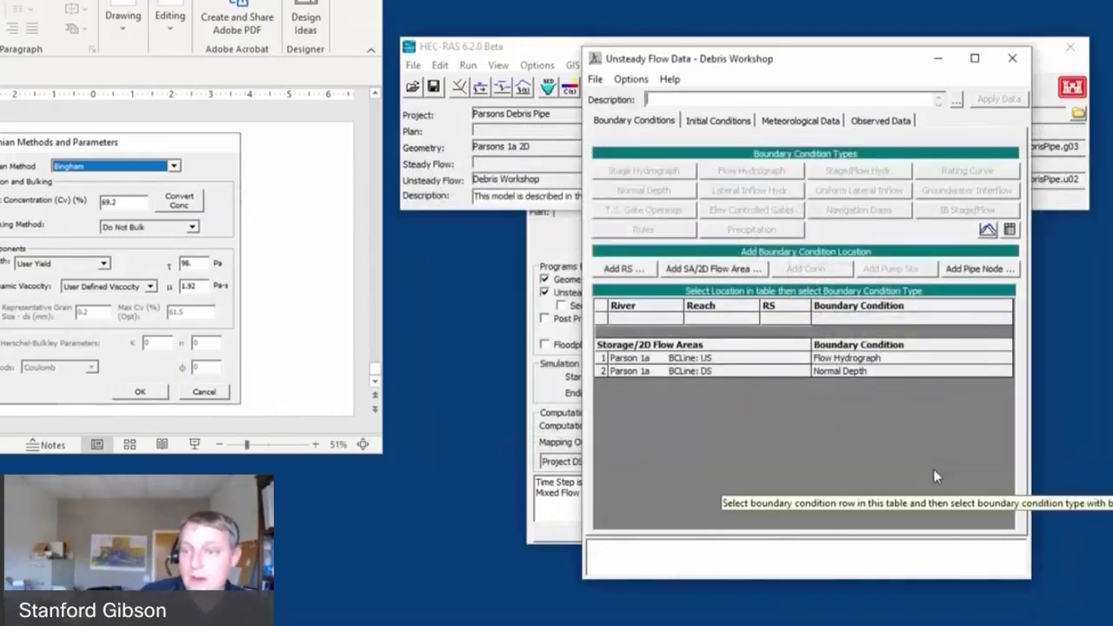
Step: Choose the Bingham non-Newtonian method with Cv 69.2, placing the dialog beside the Word reference
click(628, 80)
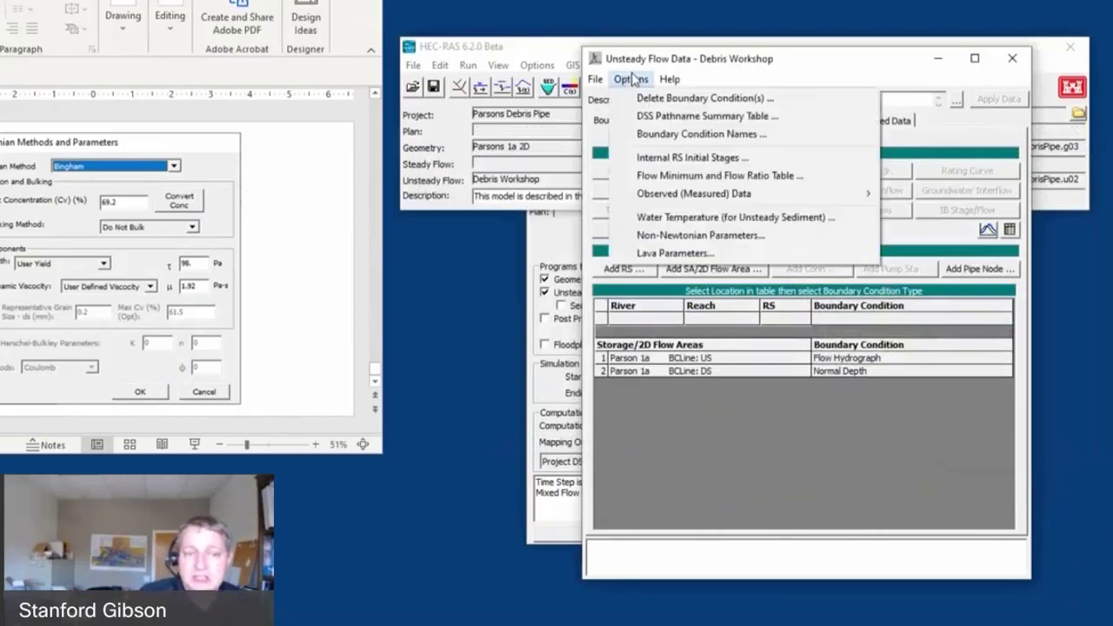
click(662, 237)
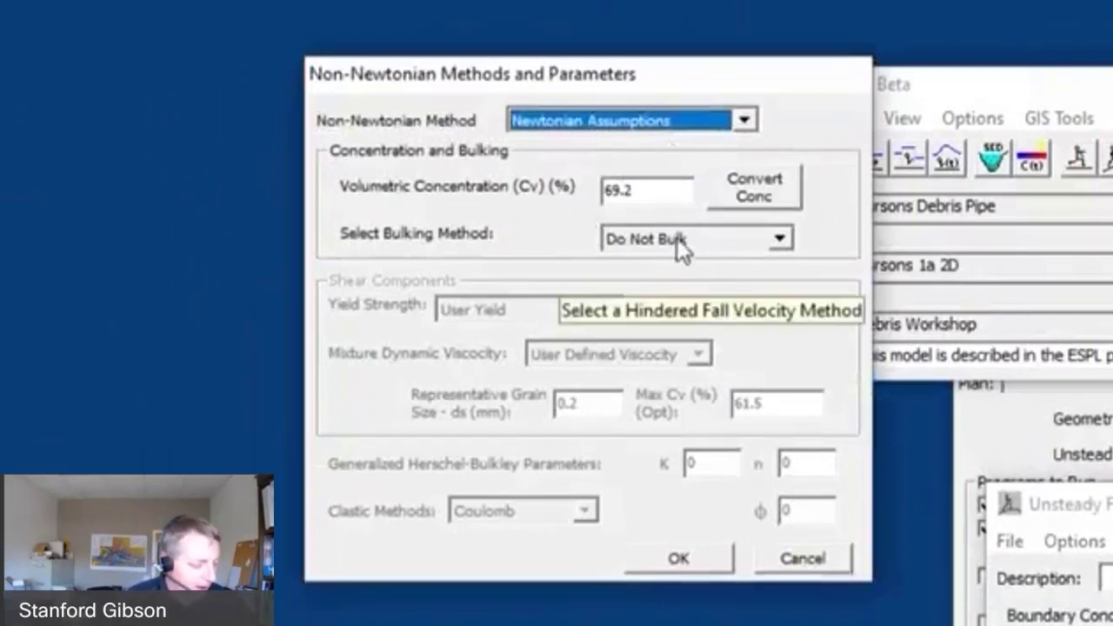
click(745, 121)
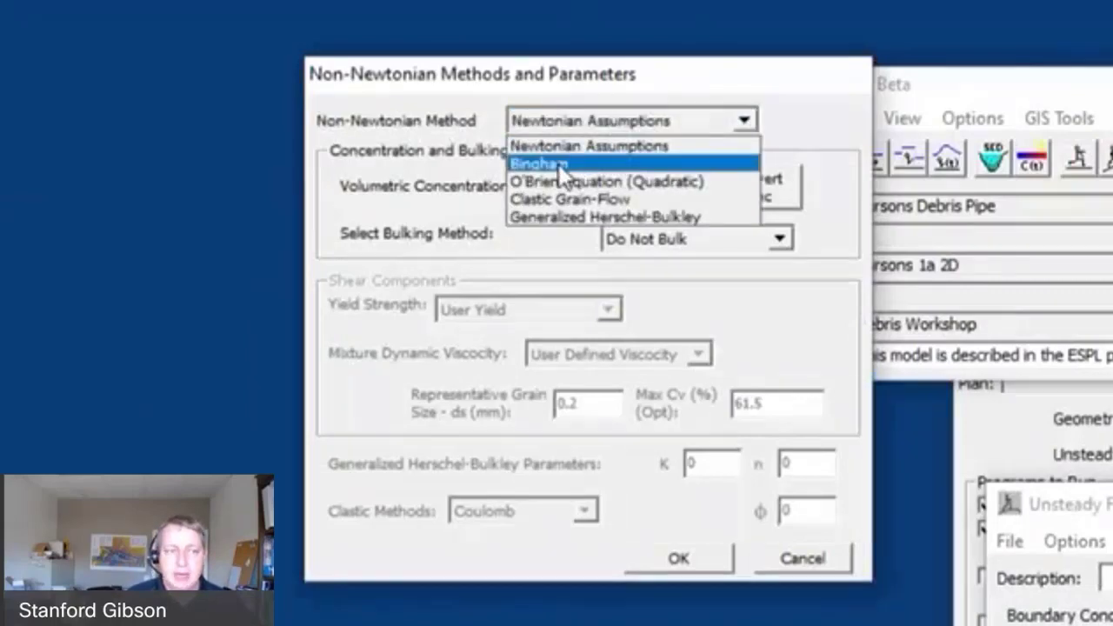
click(558, 163)
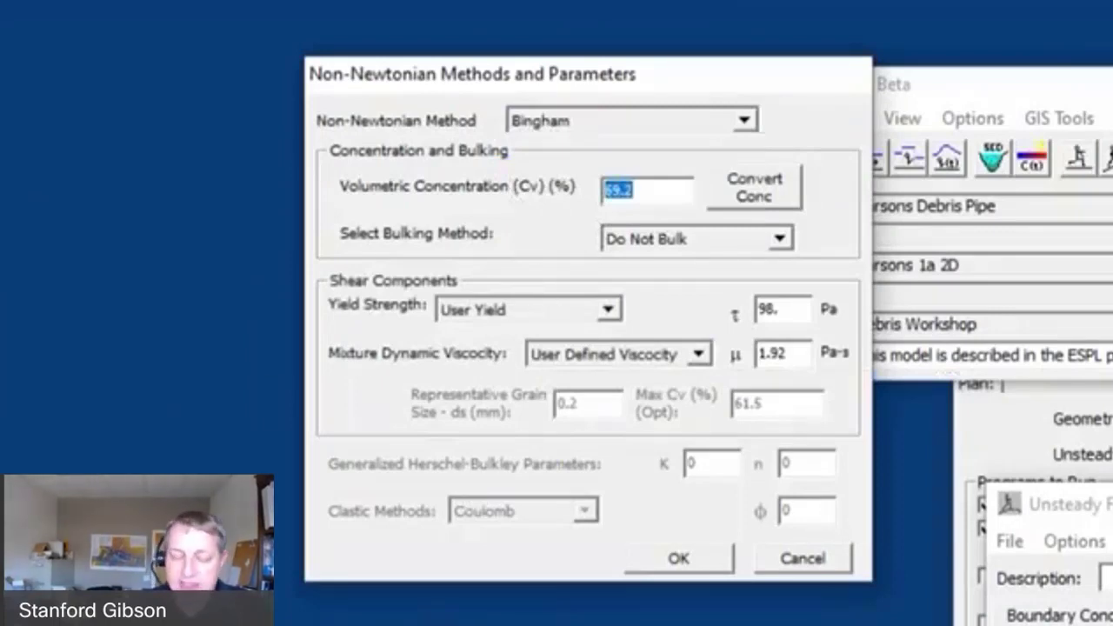
text(69.2)
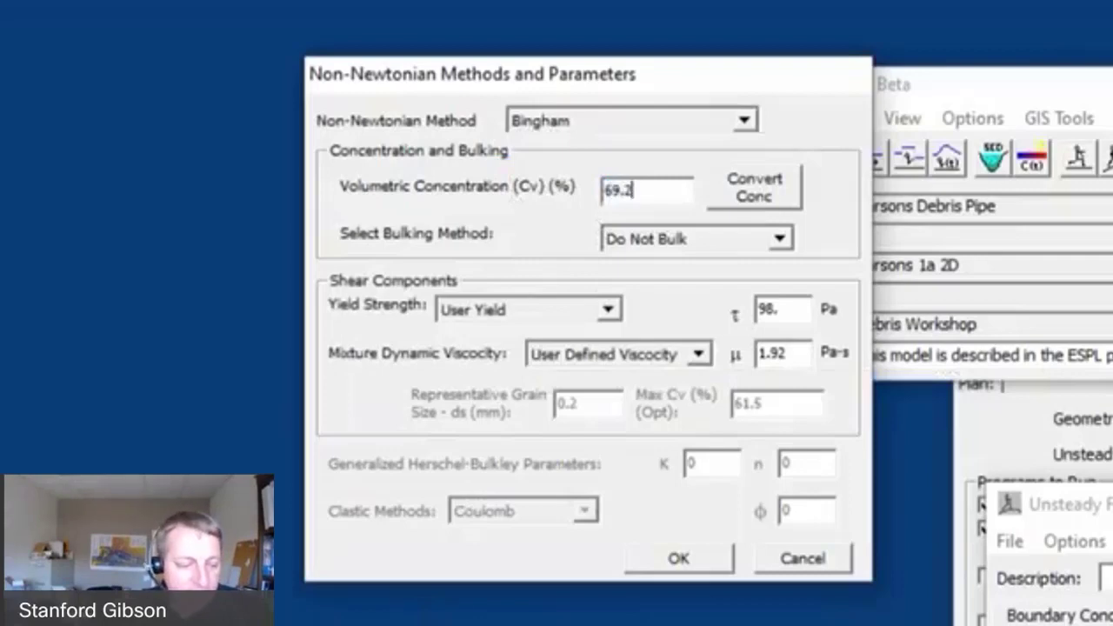
key(alt+Tab)
drag(783, 74, 1112, 13)
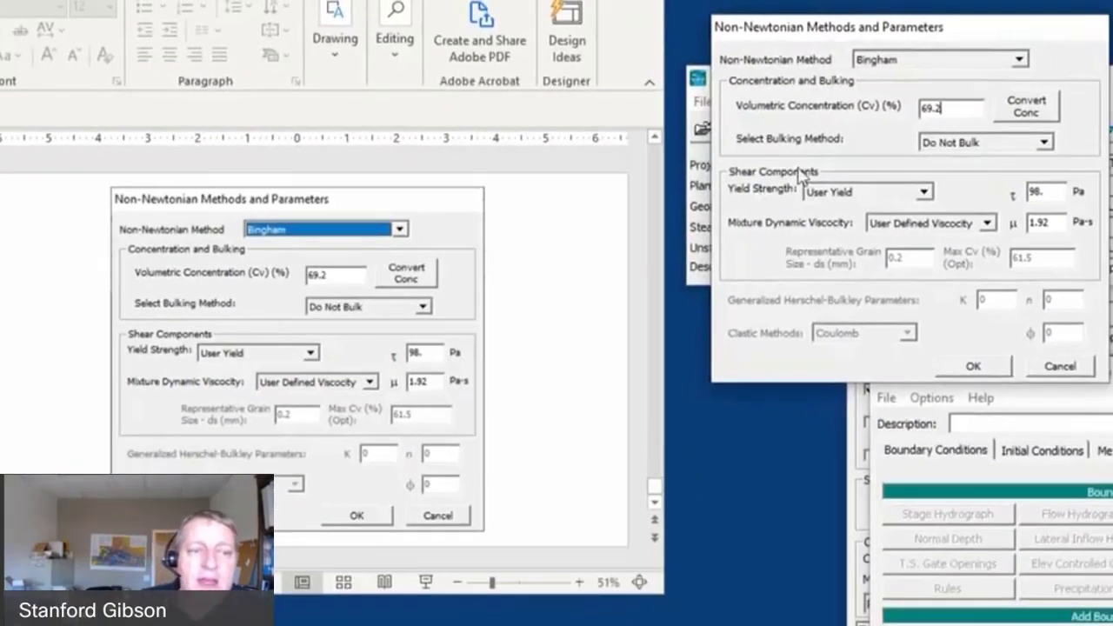
Step: Keep Do Not Bulk as the bulking method and review yield strength 98 and viscosity 1.92
click(1024, 146)
click(1022, 147)
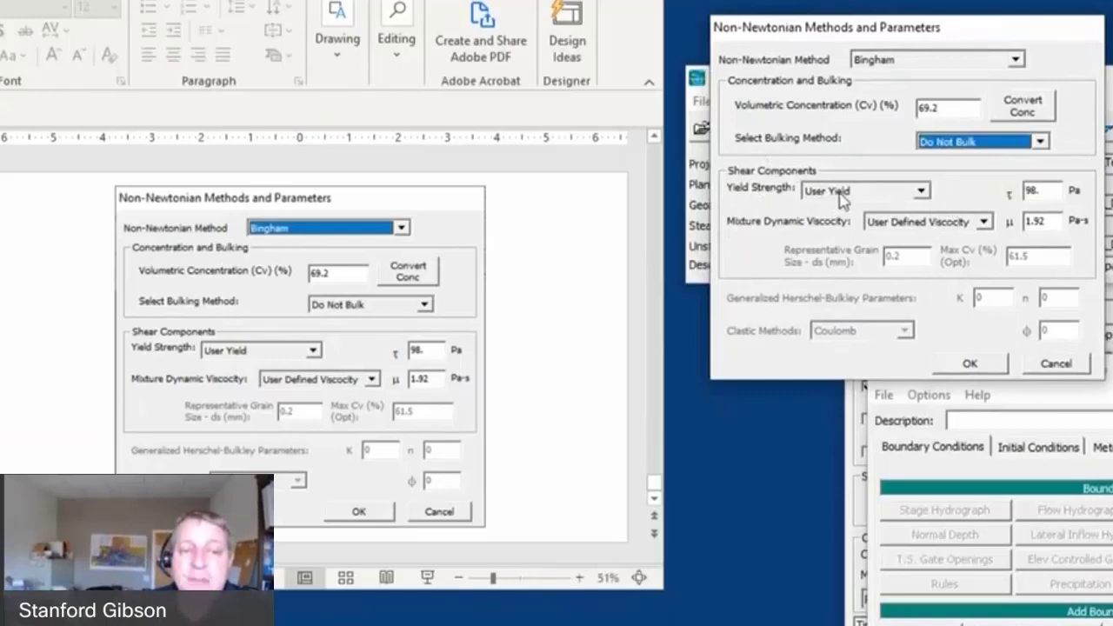
drag(1053, 192, 1011, 191)
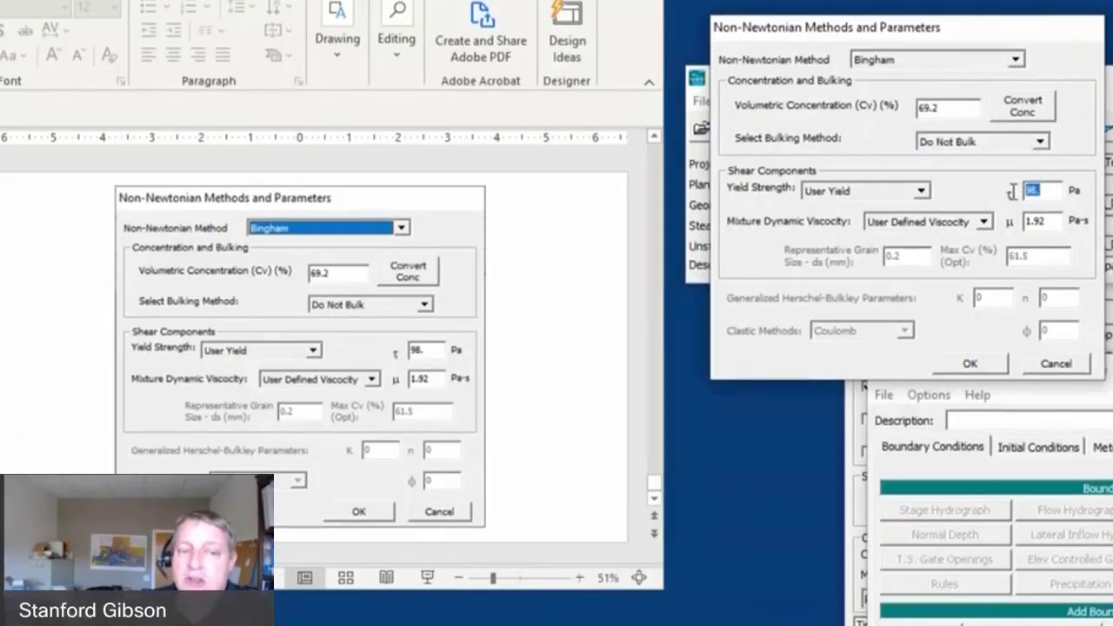
click(1057, 223)
drag(1057, 224, 1017, 223)
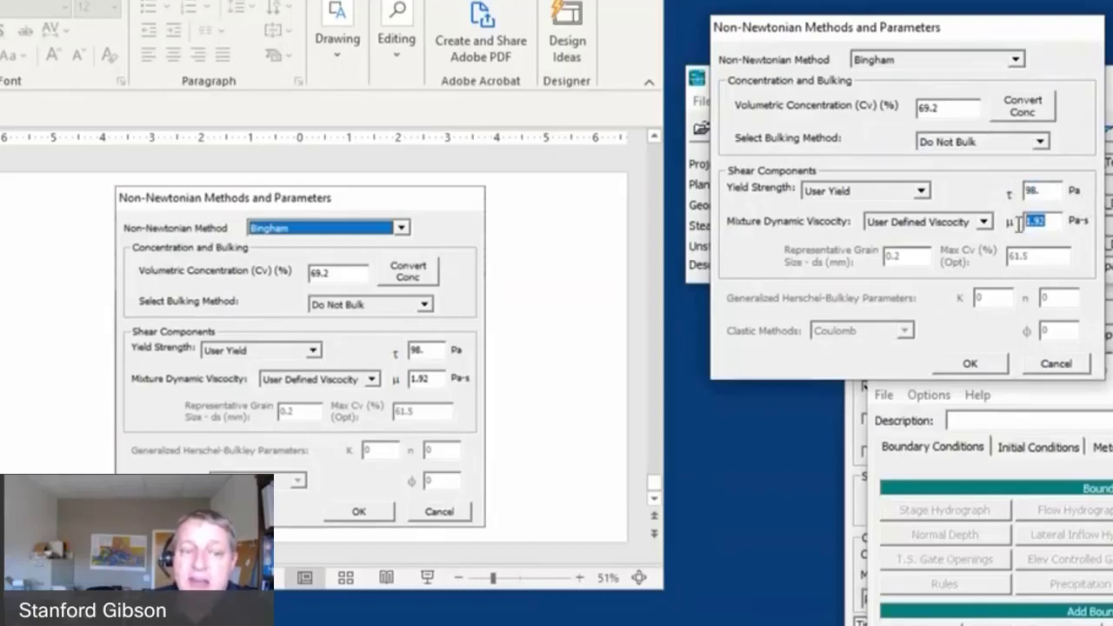
Step: Switch yield strength to Exponential (a 1.1, b 3) and bring up the Non-Newtonian User's Manual
click(921, 191)
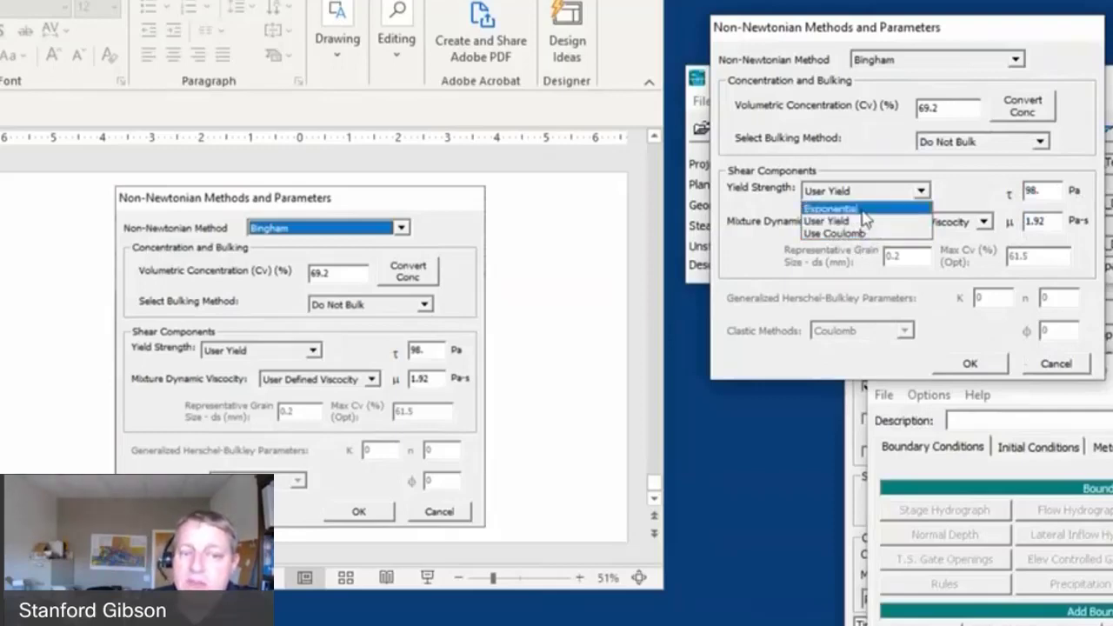
click(863, 213)
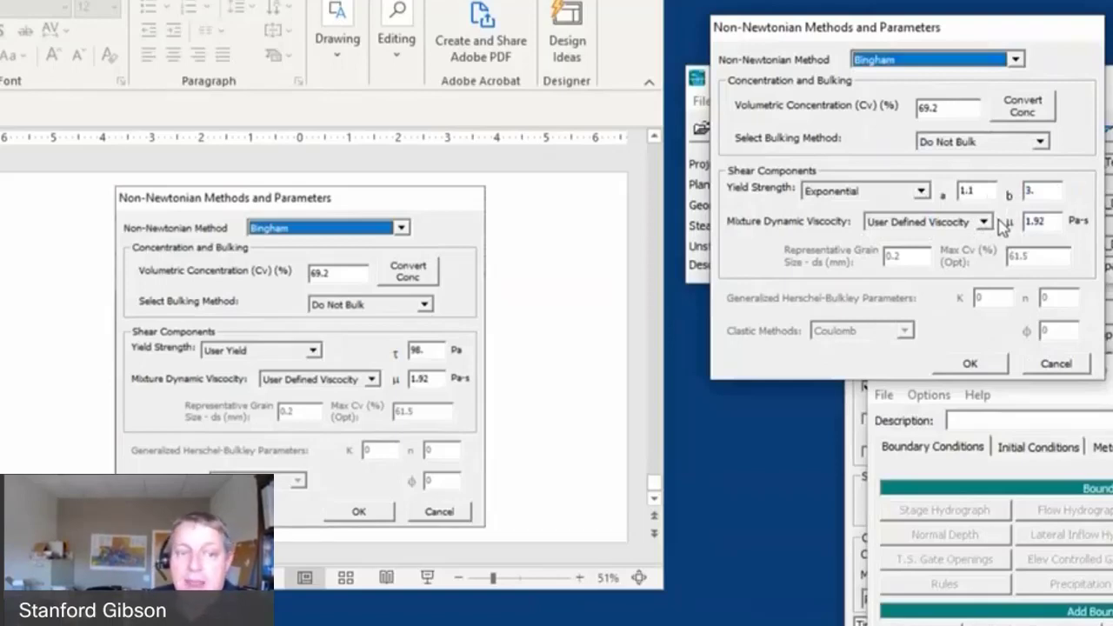
double_click(978, 195)
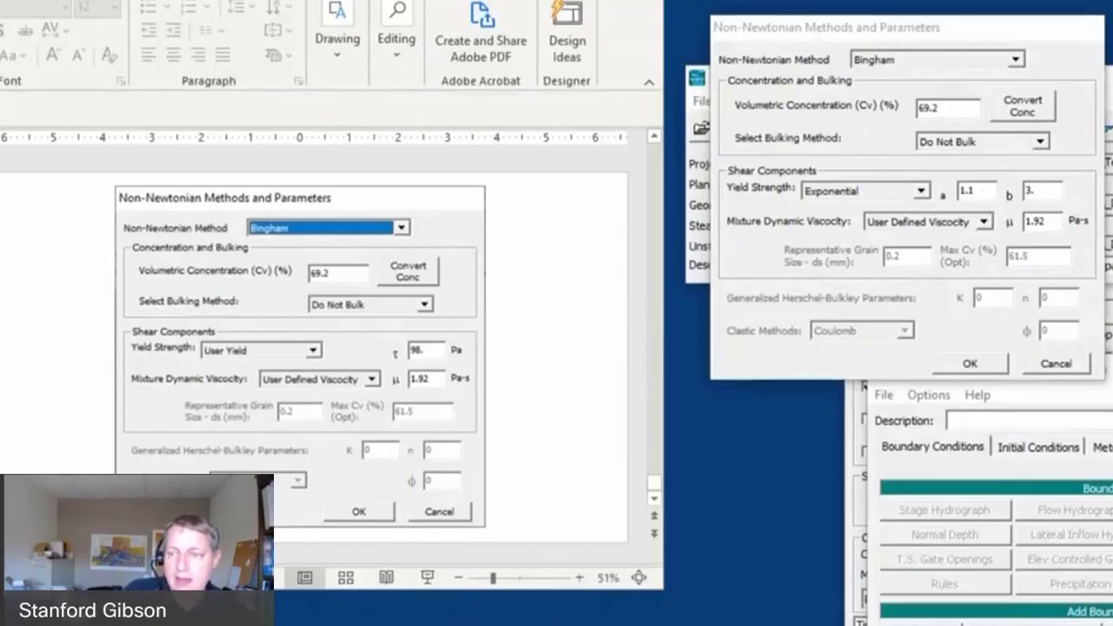
key(alt+Tab)
scroll(556, 348, down, 1)
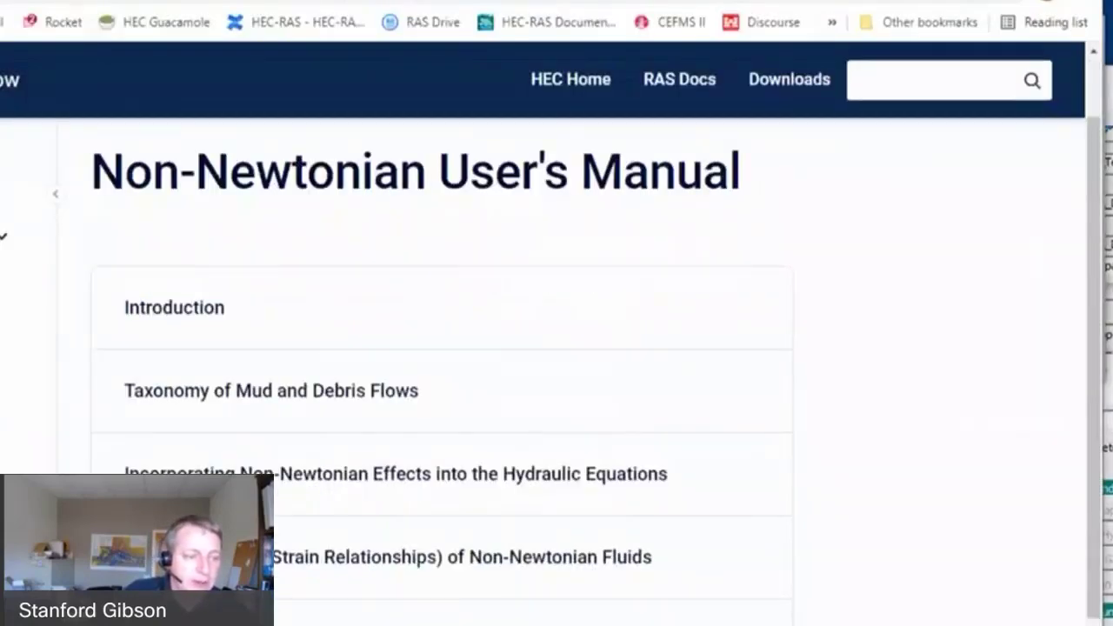
Step: Check the manual's Julian (1995) O'Brian yield stress coefficient table, then return to HEC-RAS
scroll(557, 348, down, 2)
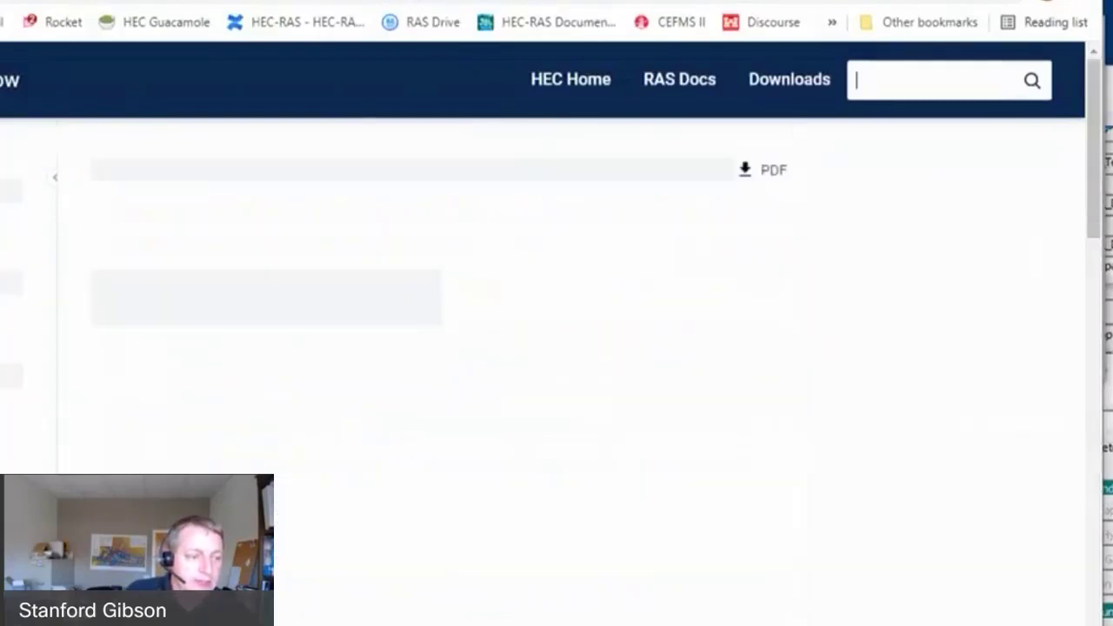
scroll(435, 348, down, 10)
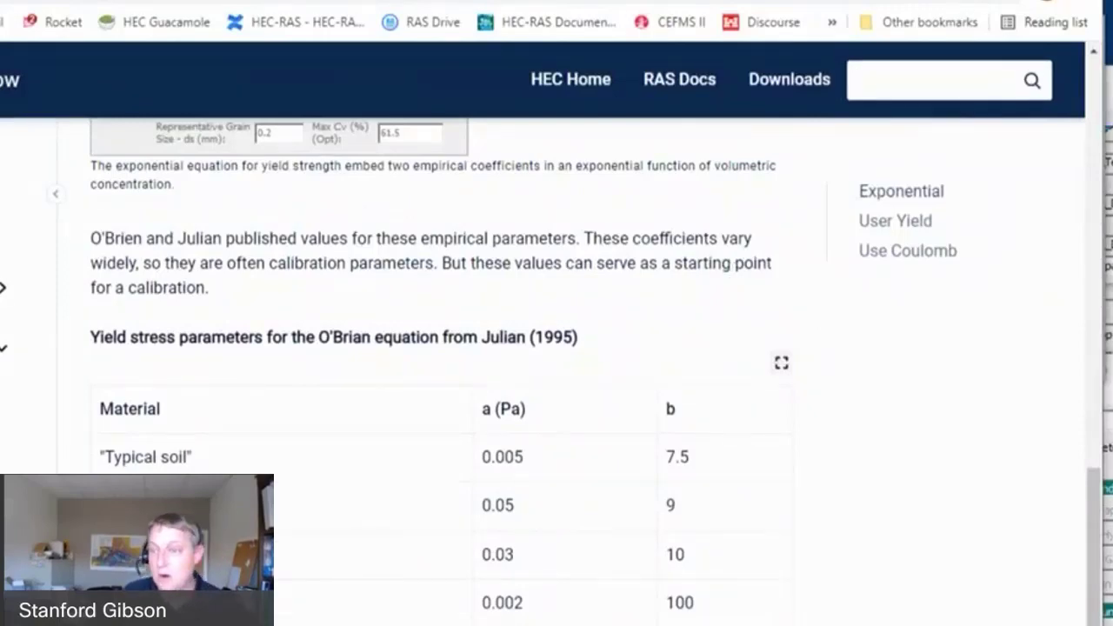
key(alt+Tab)
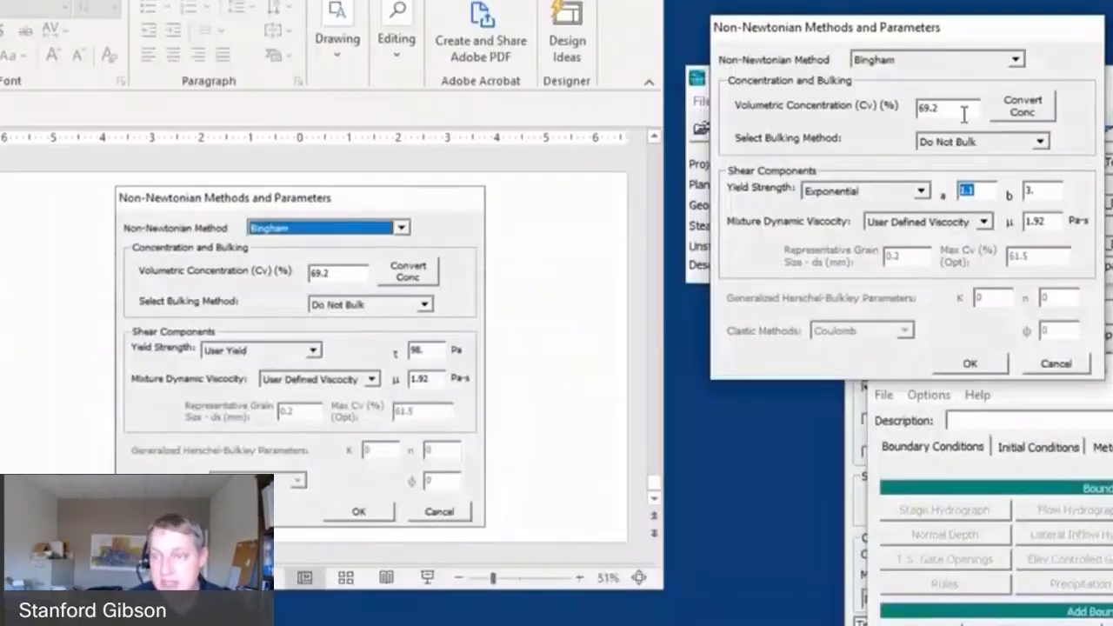
Step: Set yield strength back to User Yield, keeping viscosity 1.92, and accept the non-Newtonian parameters
click(918, 192)
click(904, 221)
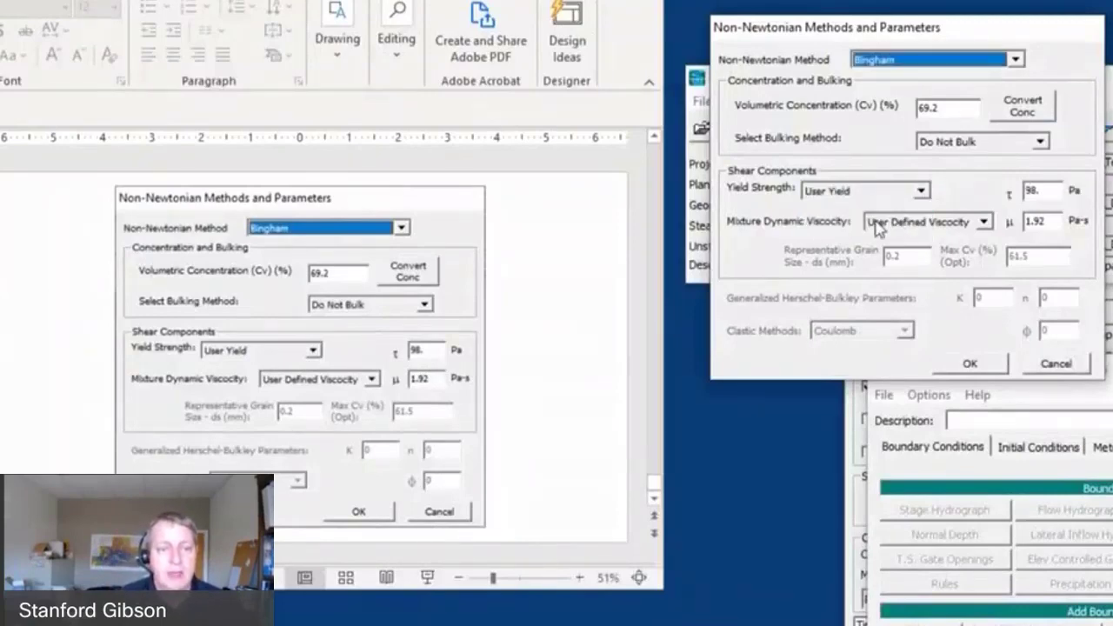
double_click(1039, 222)
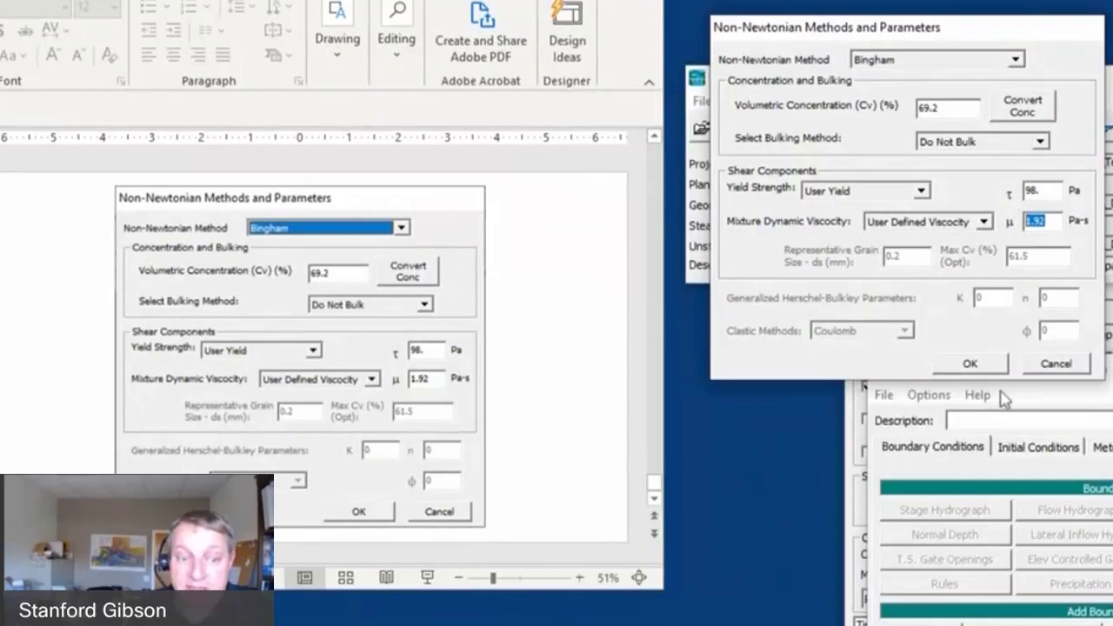
click(972, 365)
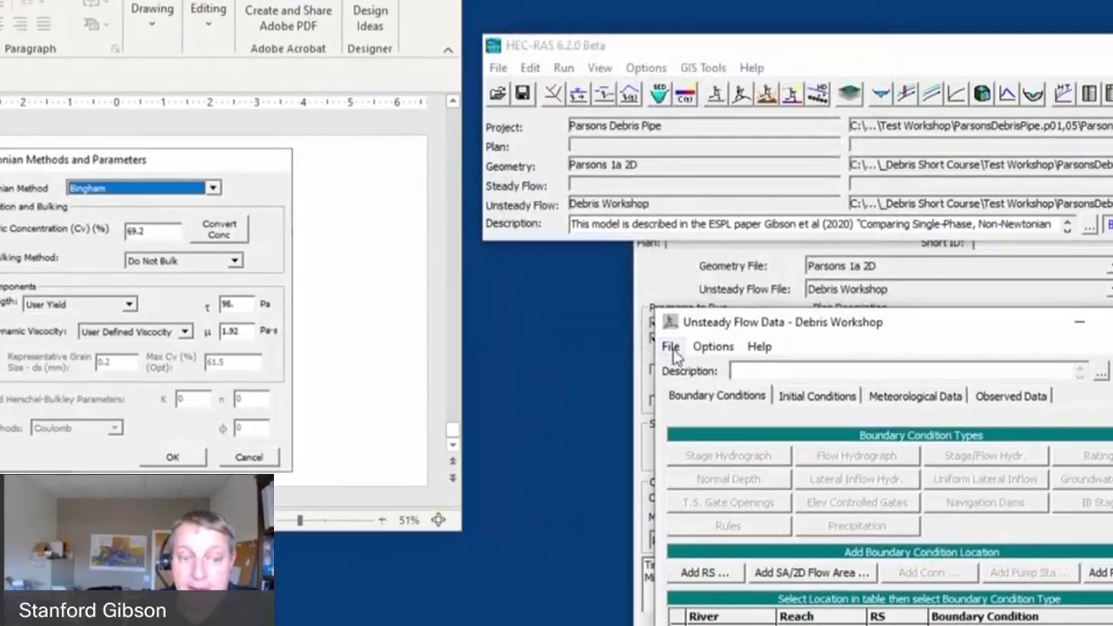
Step: Save the unsteady flow data and bring the Unsteady Flow Analysis window forward
click(883, 395)
click(511, 374)
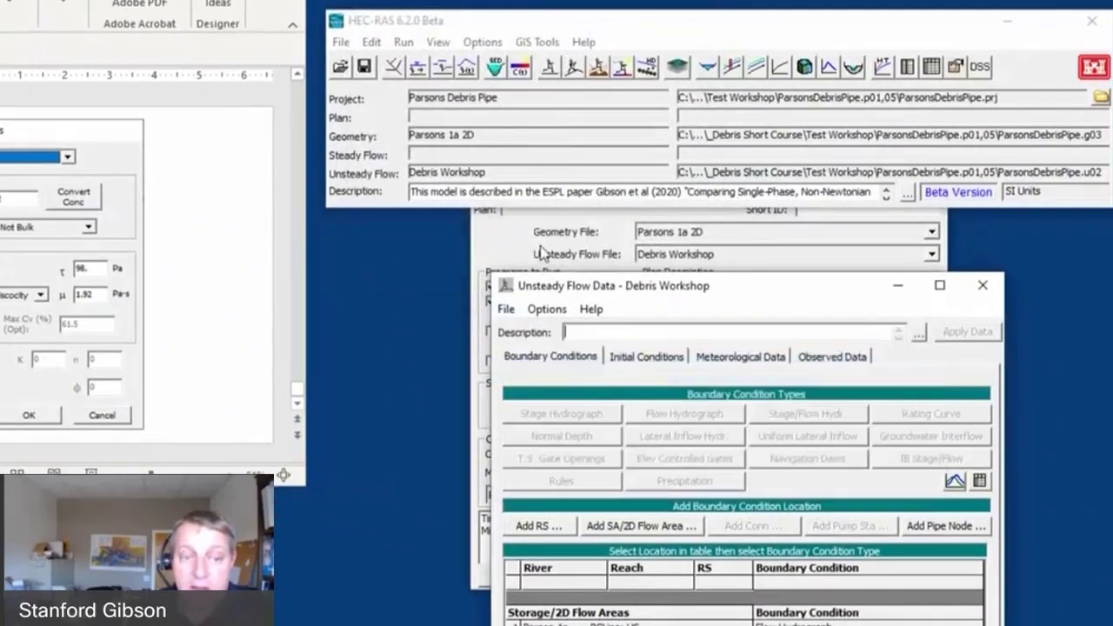
click(521, 248)
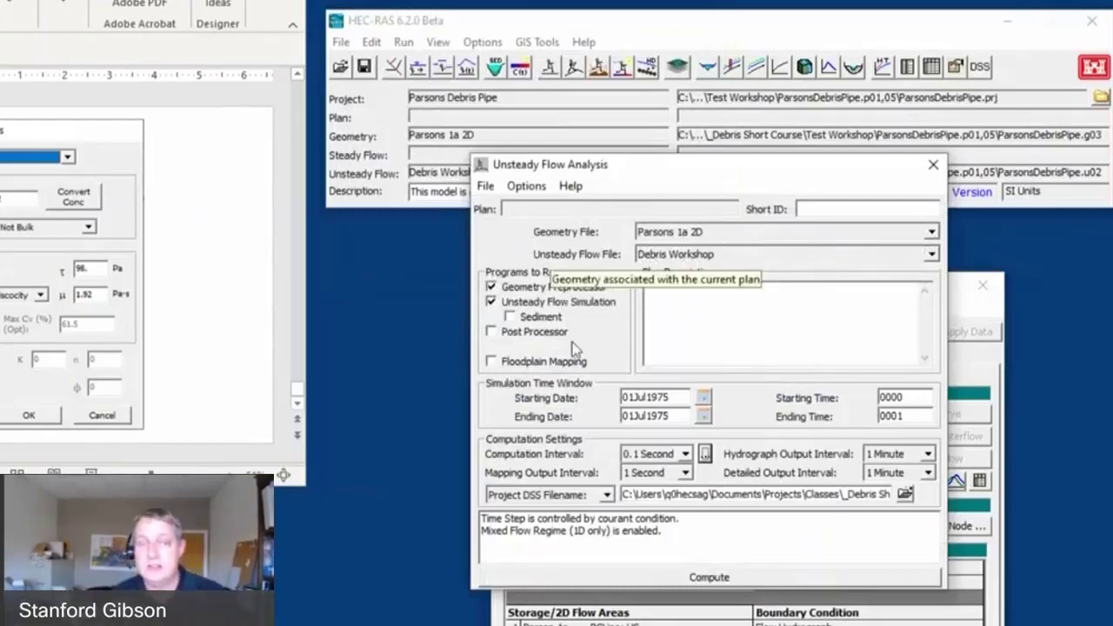
Step: Save the plan as 'Debris Workshop' with short ID 'Debris'
click(487, 191)
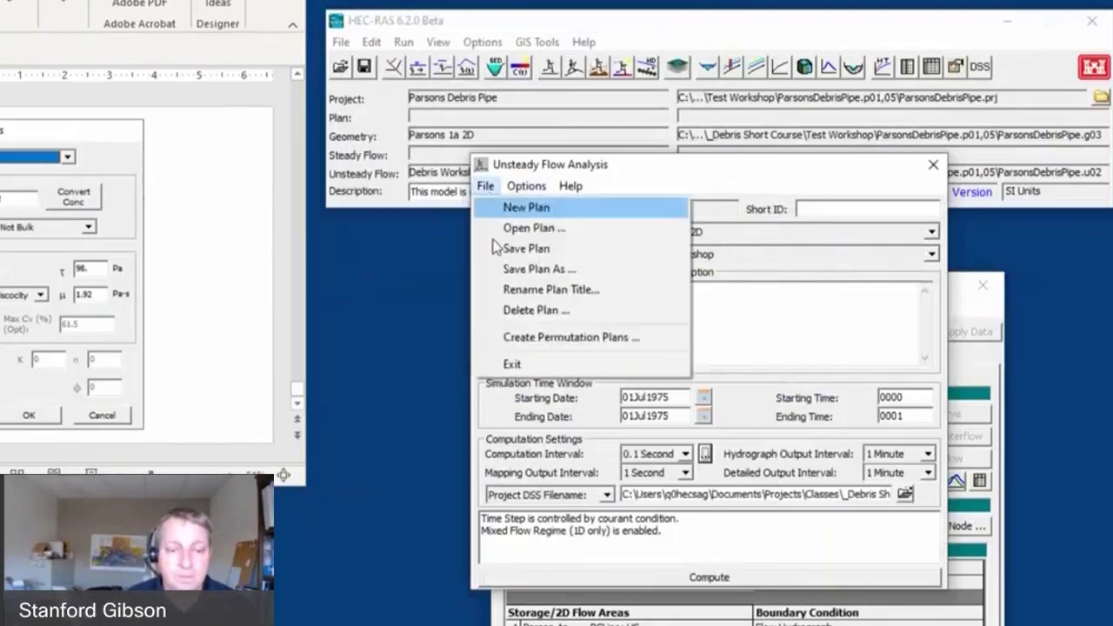
click(494, 270)
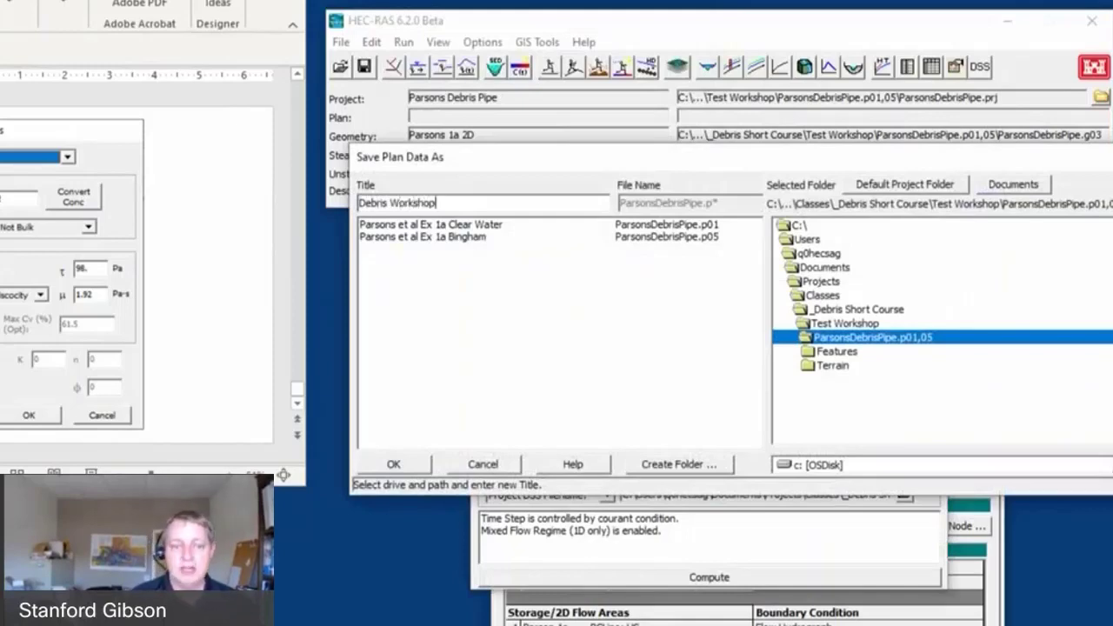
key(Return)
text(Debris)
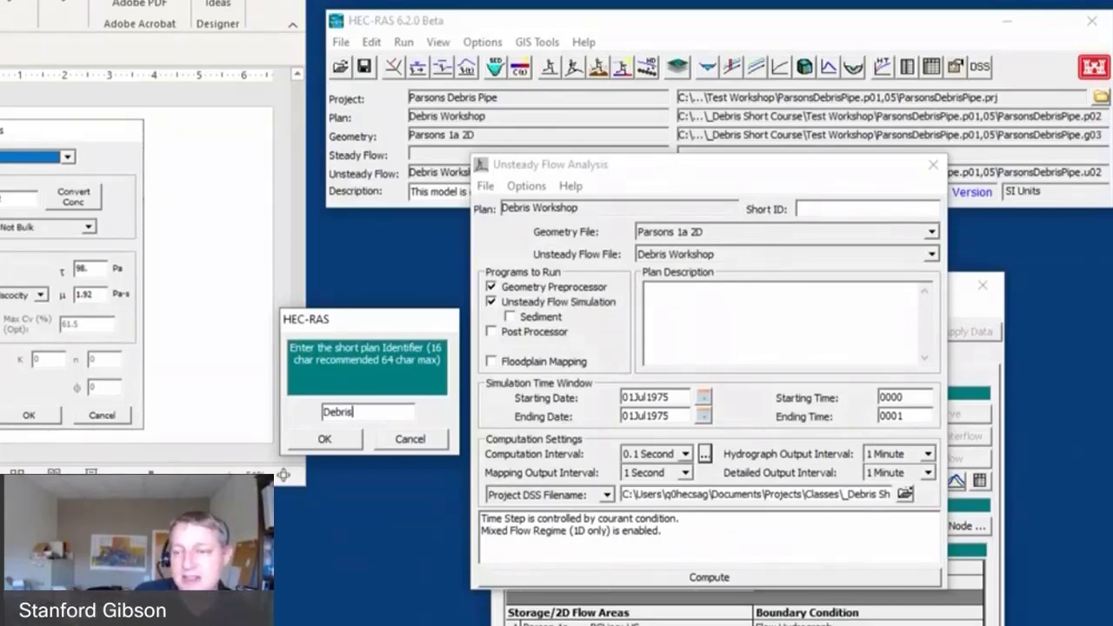
click(329, 440)
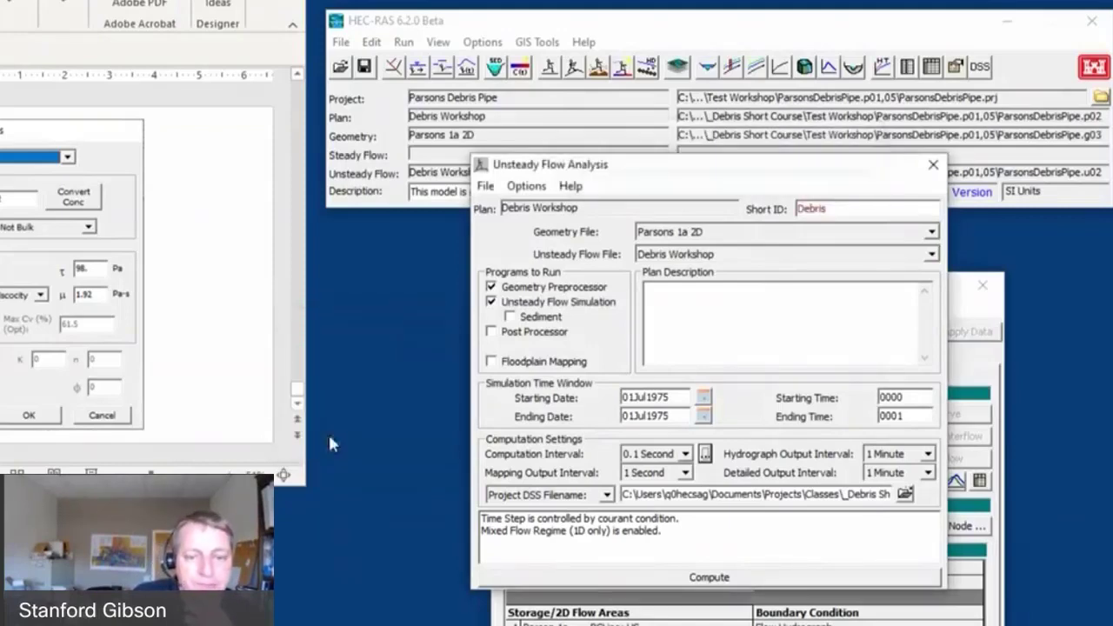
click(485, 186)
click(521, 249)
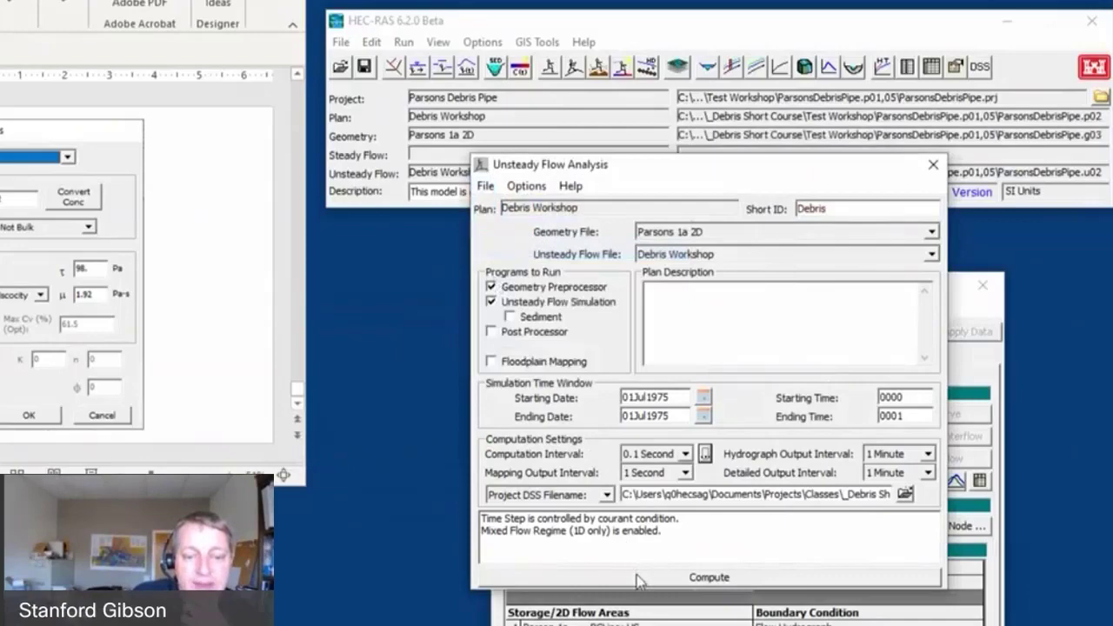
Step: Compute the Debris Workshop plan and scroll the log to the maximum-iteration lines
click(641, 578)
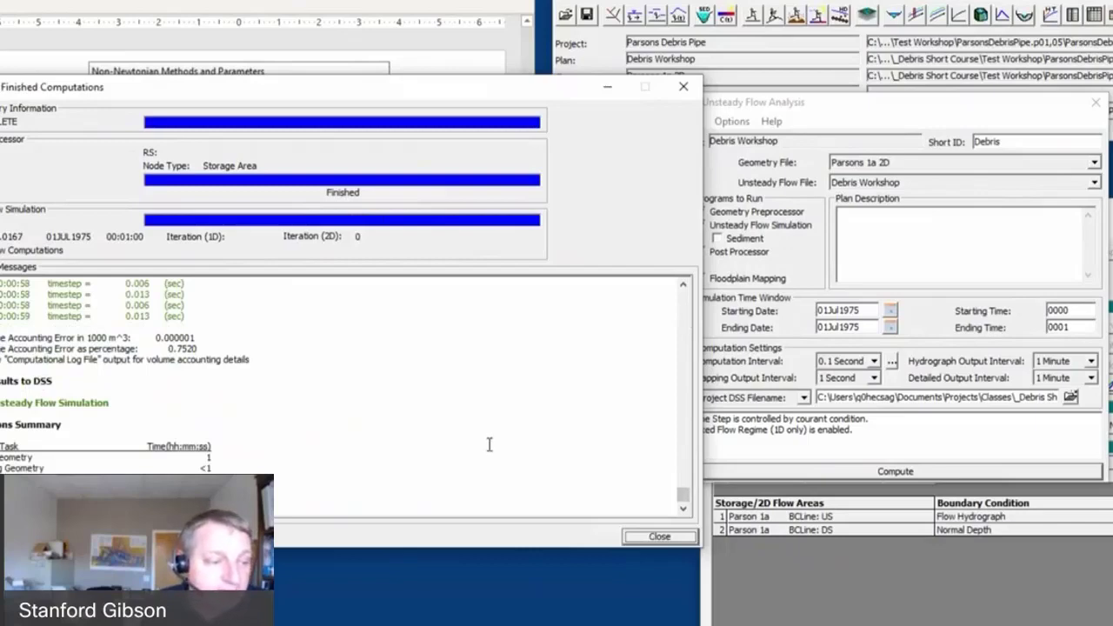
scroll(489, 444, up, 6)
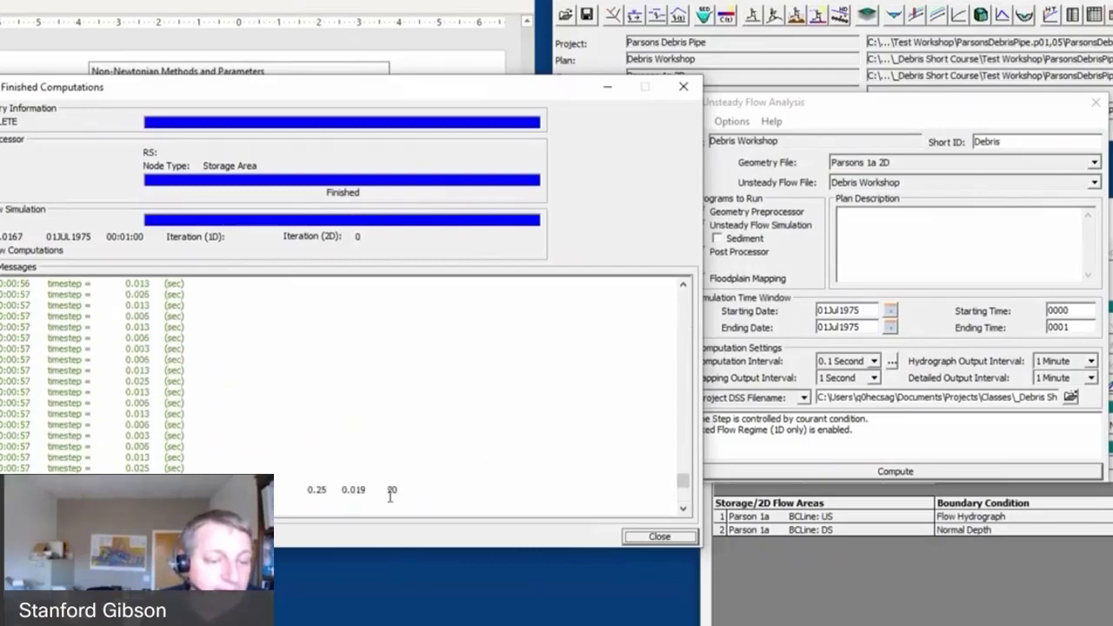
drag(683, 477, 705, 319)
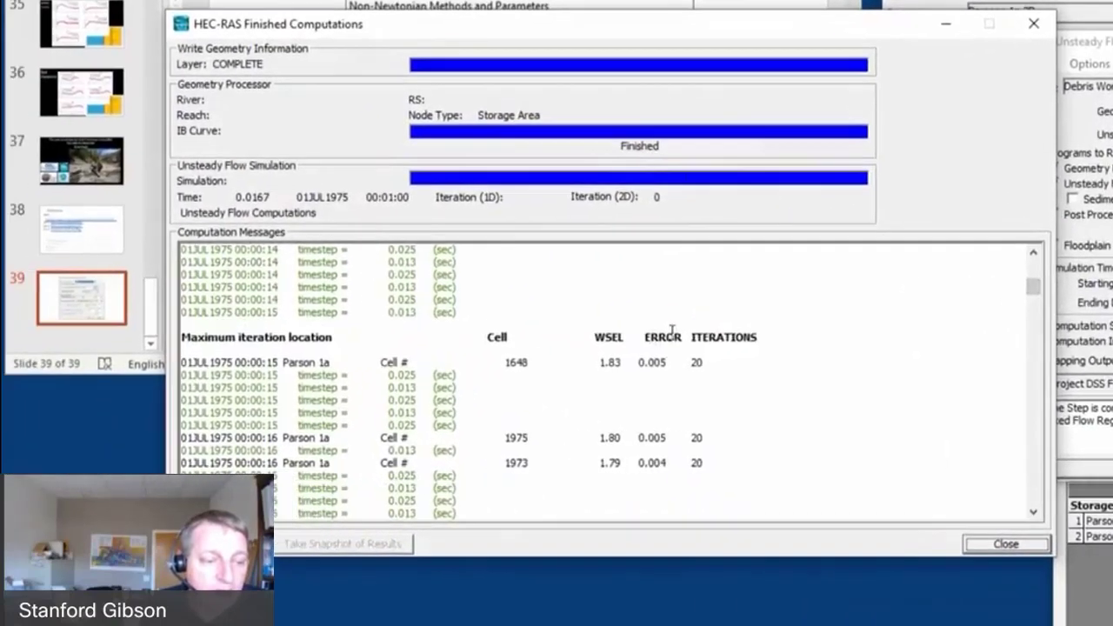
Step: Highlight the log row for cell 1648 showing 20 iterations at 0.005 error
double_click(672, 331)
click(667, 361)
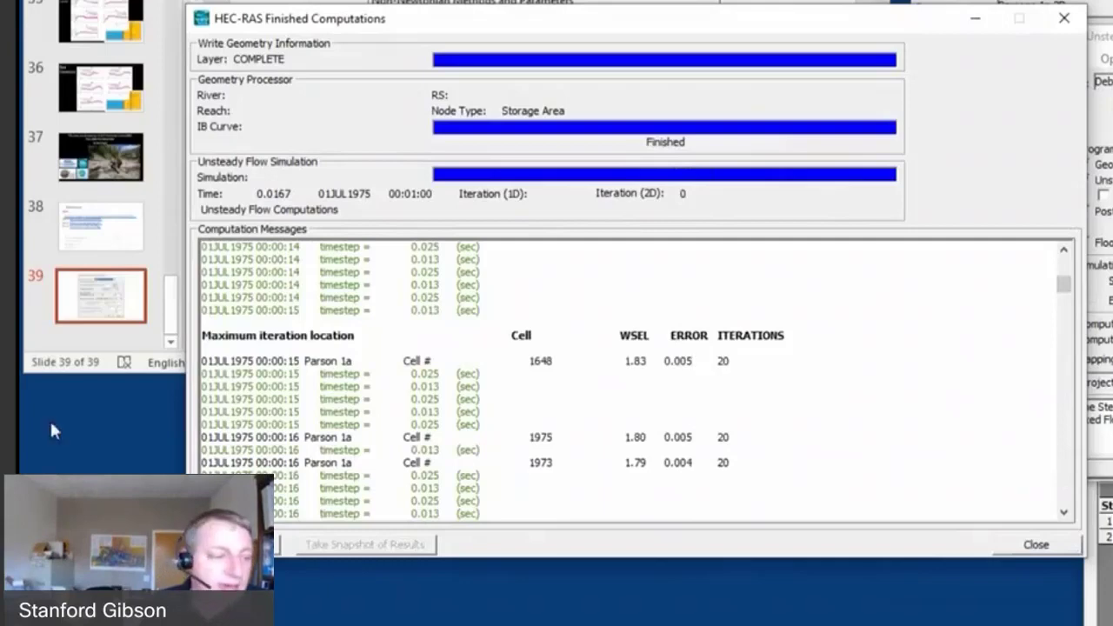
click(736, 361)
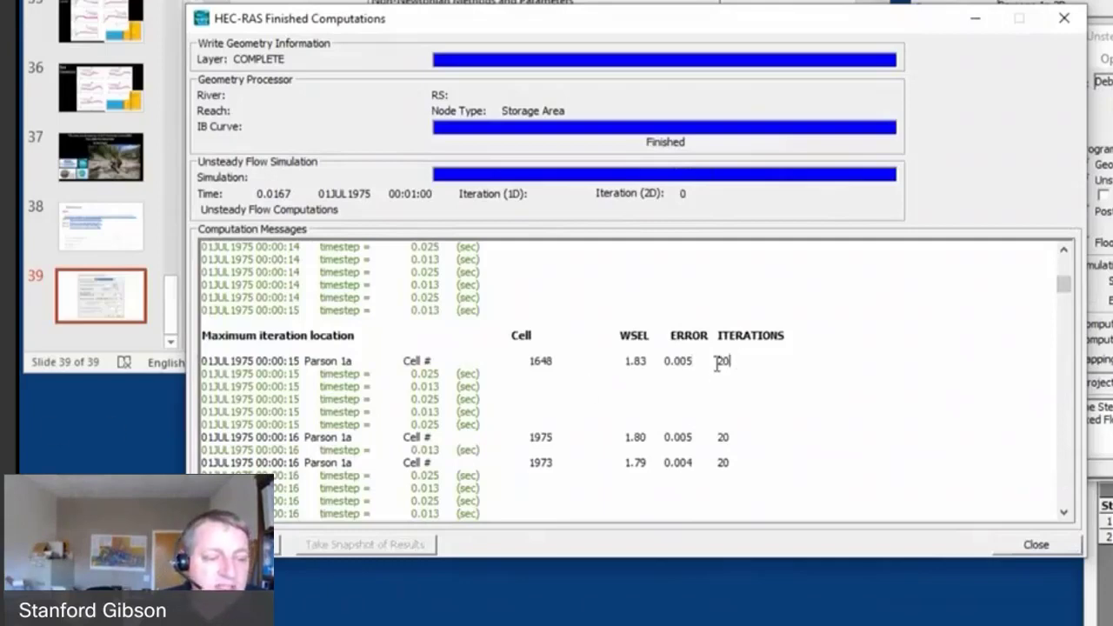
drag(719, 364, 171, 366)
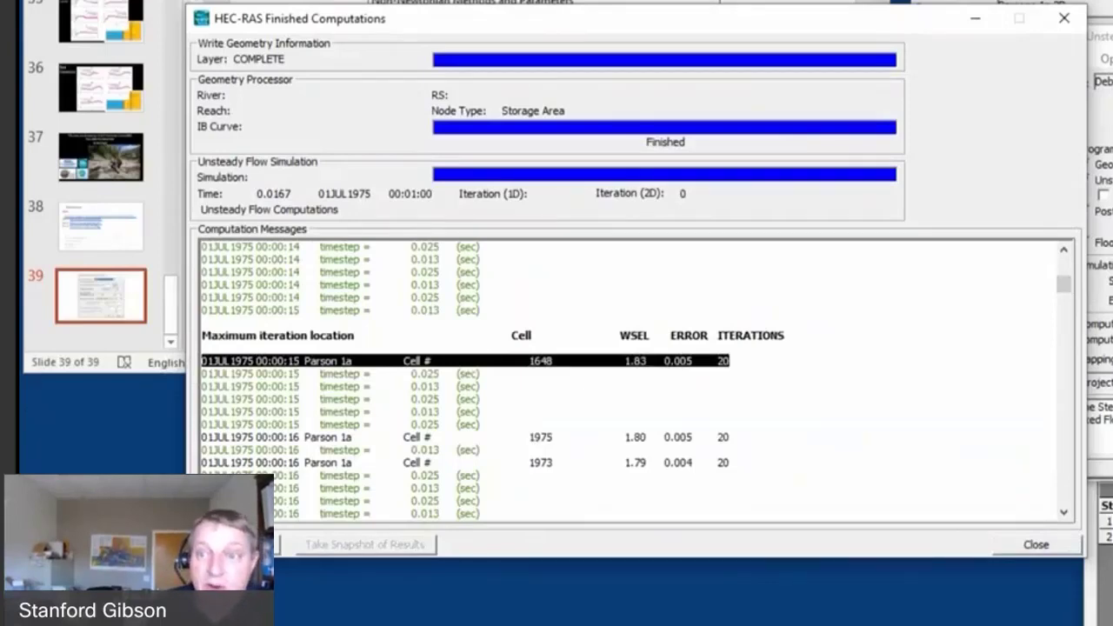
click(692, 364)
drag(687, 364, 694, 363)
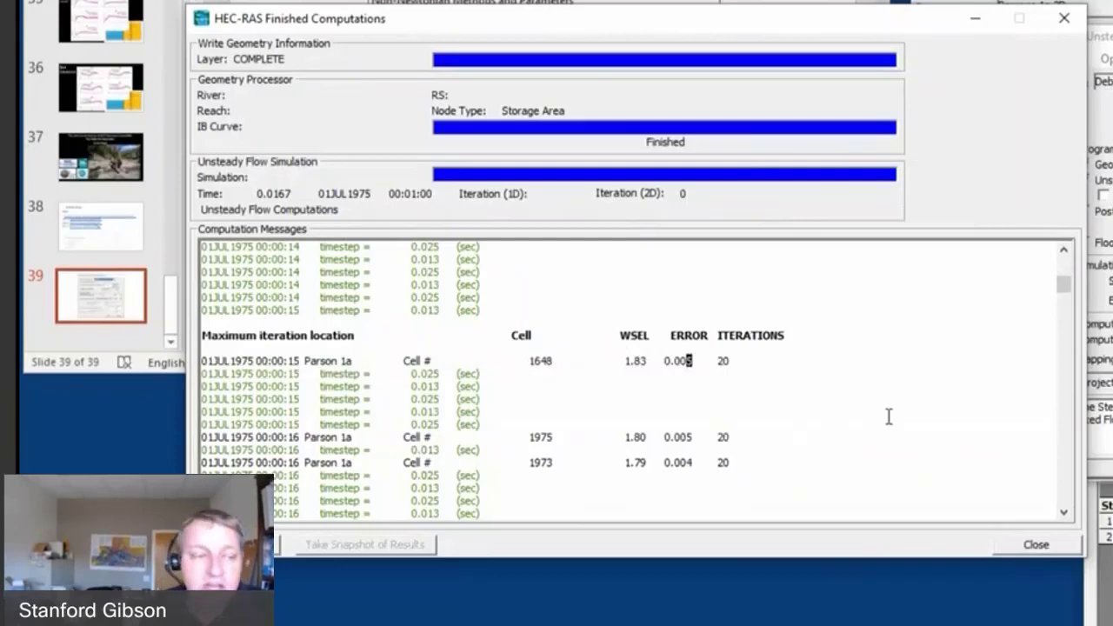
Step: Close the finished computation window and open the results in RAS Mapper
click(1063, 18)
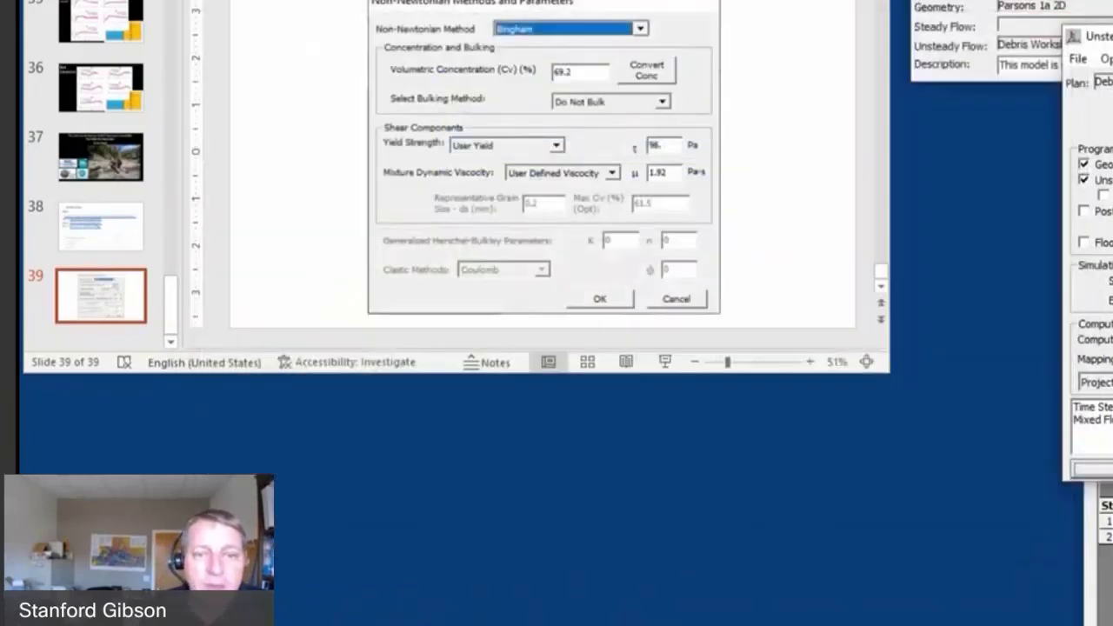
click(1035, 64)
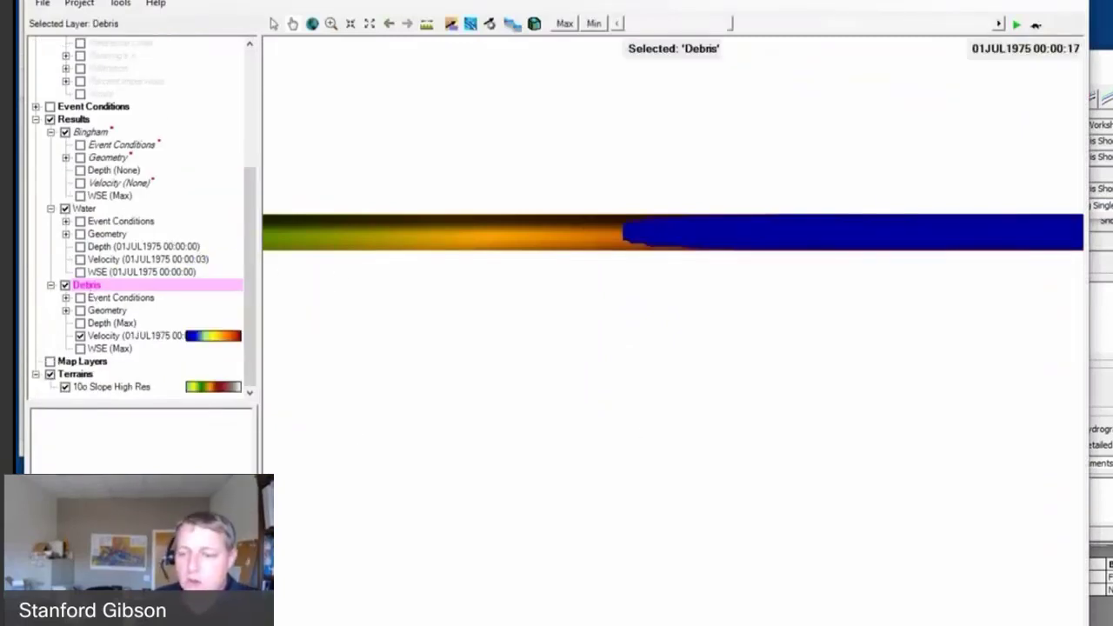
key(alt+Tab)
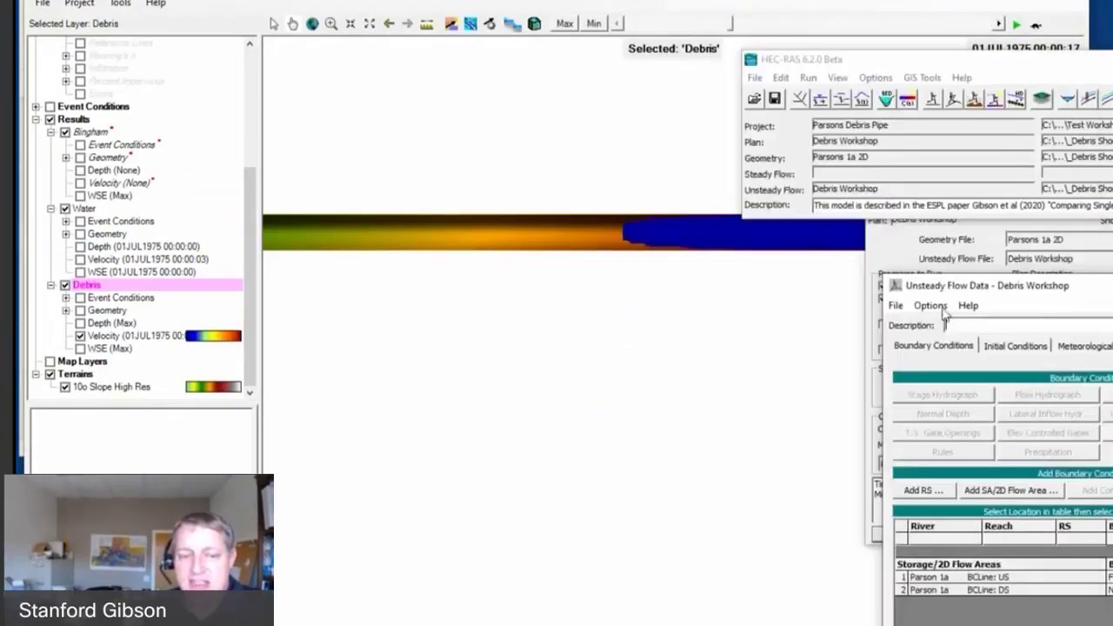
Step: Reopen the non-Newtonian parameters from the unsteady flow data, then return to the RAS Mapper map
click(939, 309)
click(941, 310)
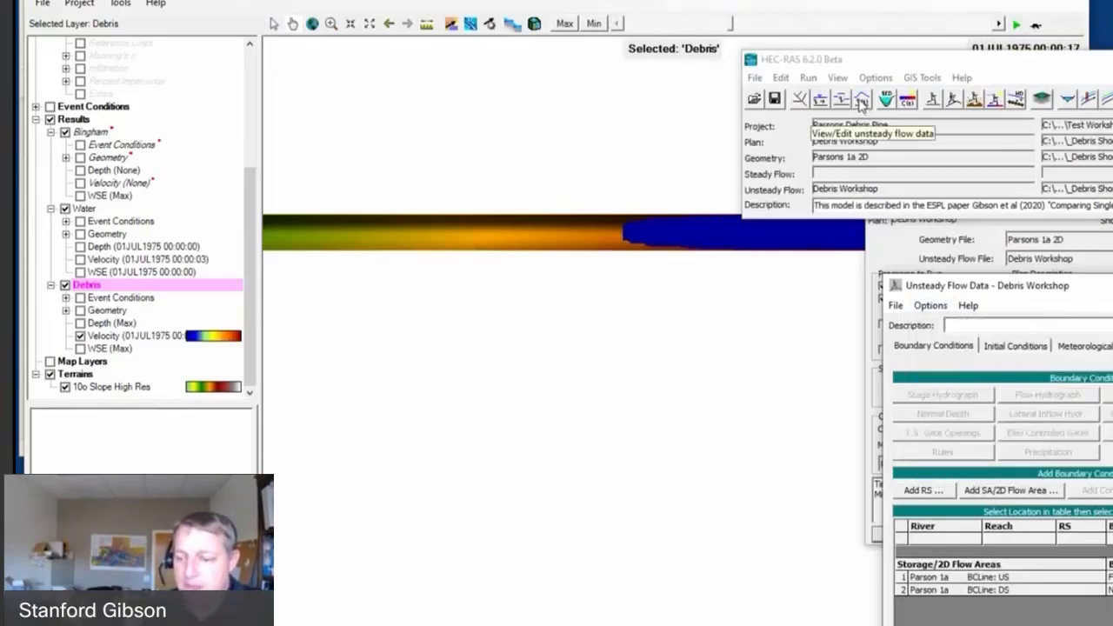
click(927, 312)
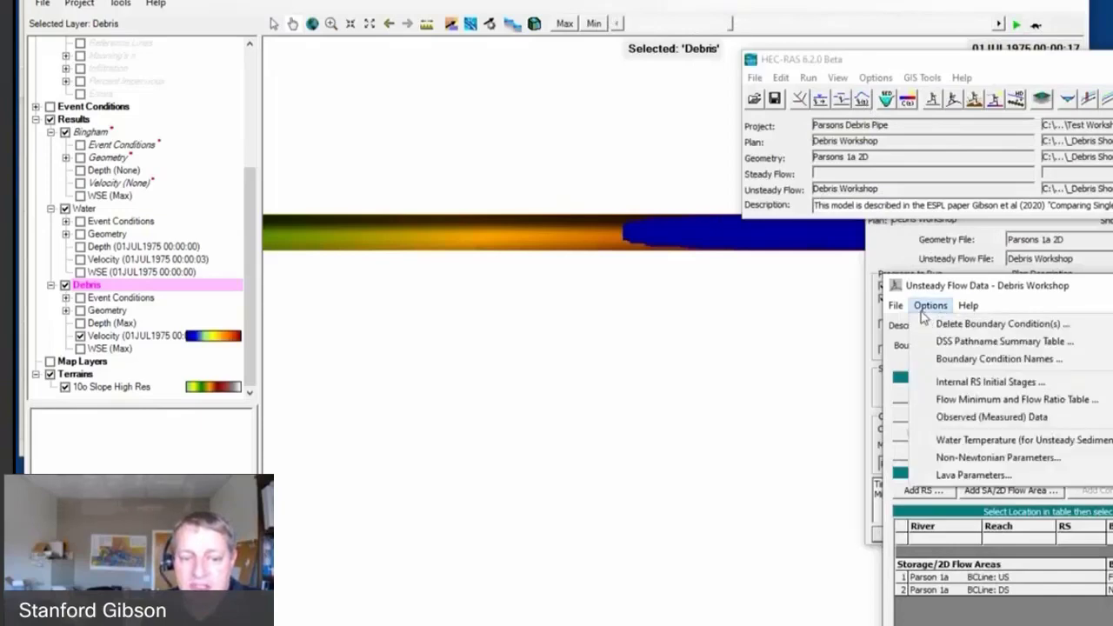
click(988, 463)
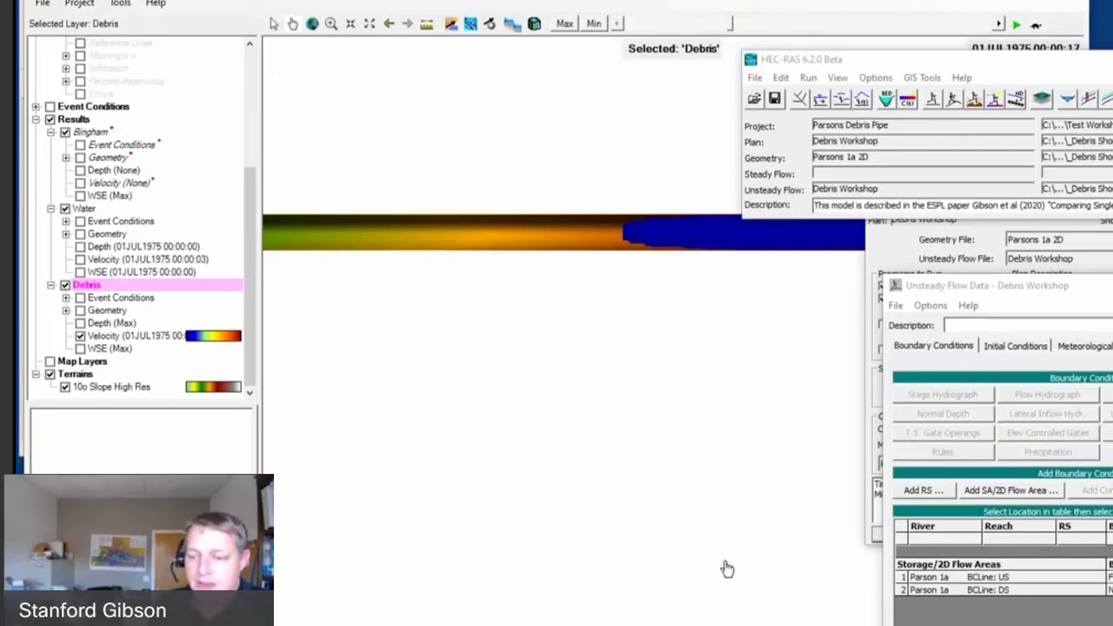
click(674, 422)
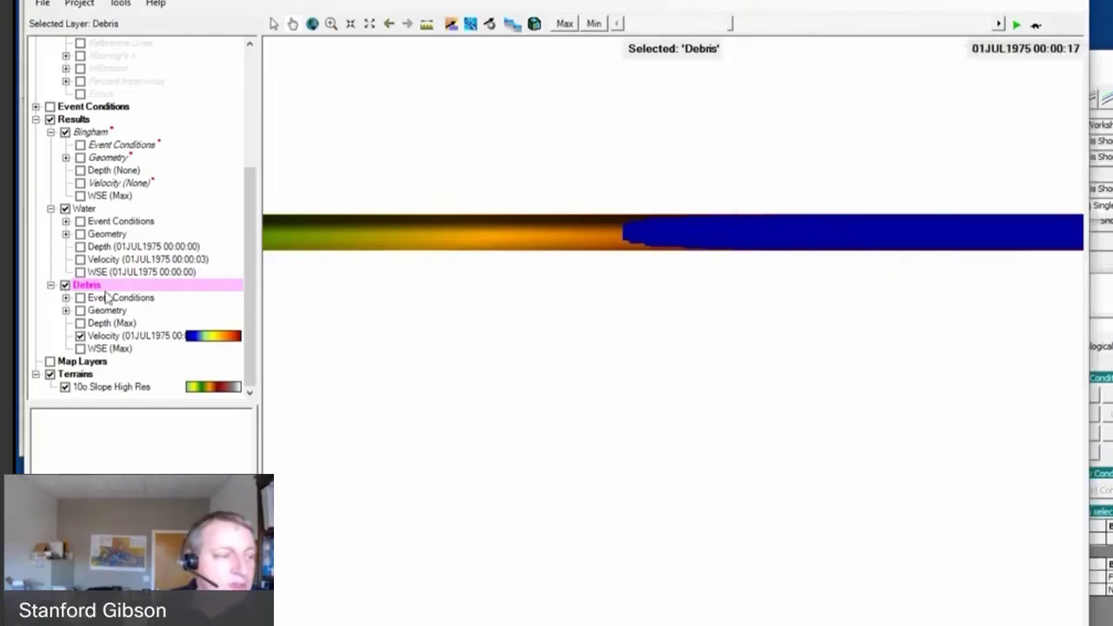
Step: Change the Debris Velocity layer's colour ramp maximum from 15 to 2 and regenerate ramp values
right_click(119, 336)
click(166, 340)
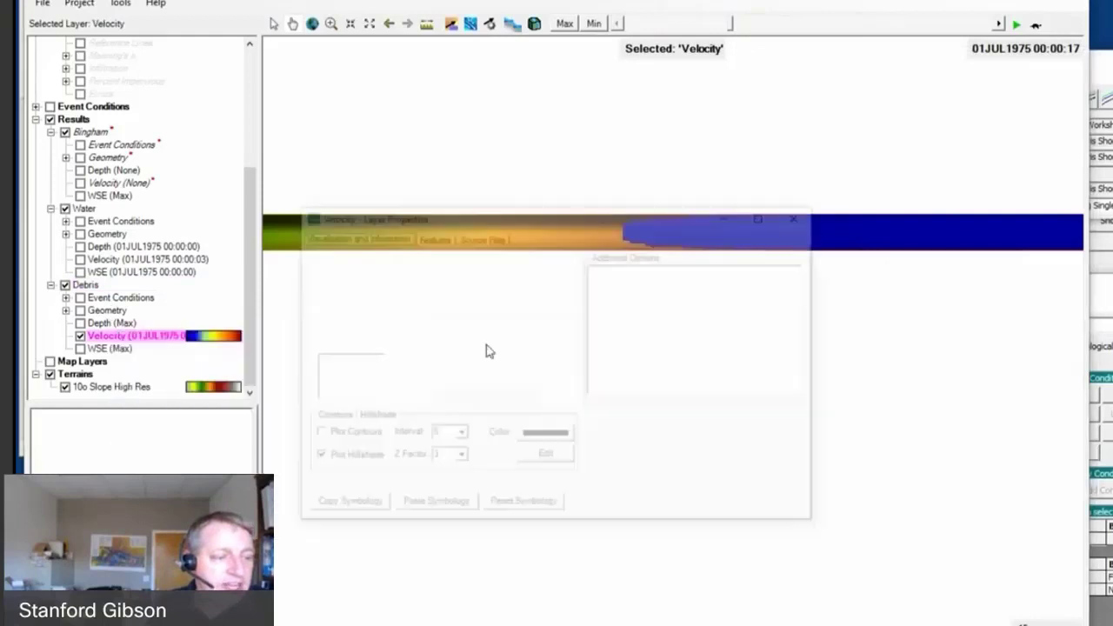
click(539, 360)
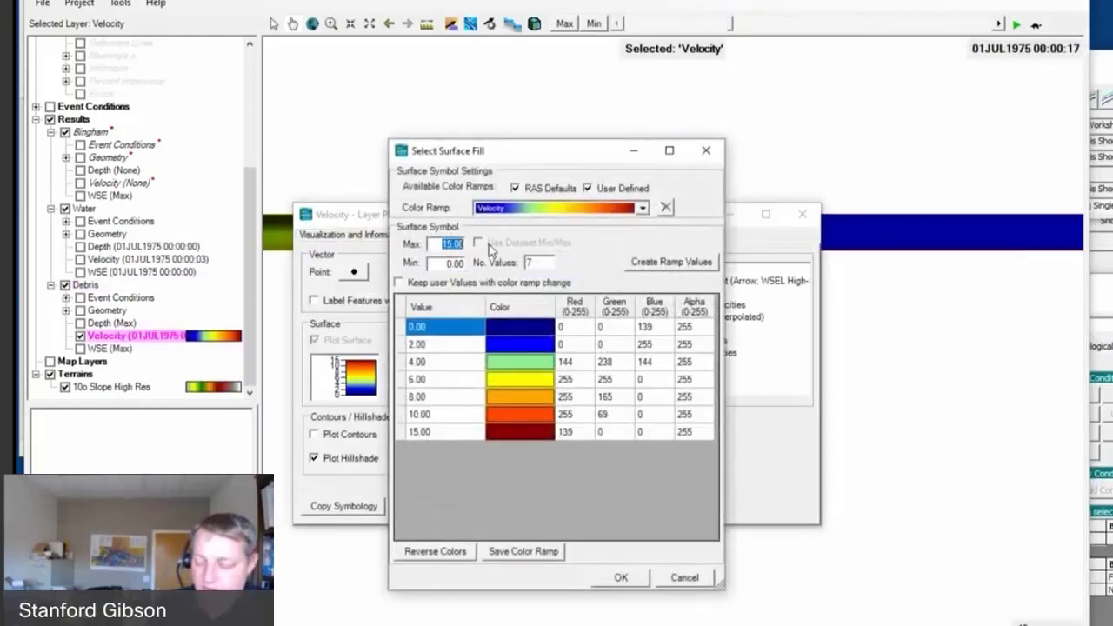
text(2)
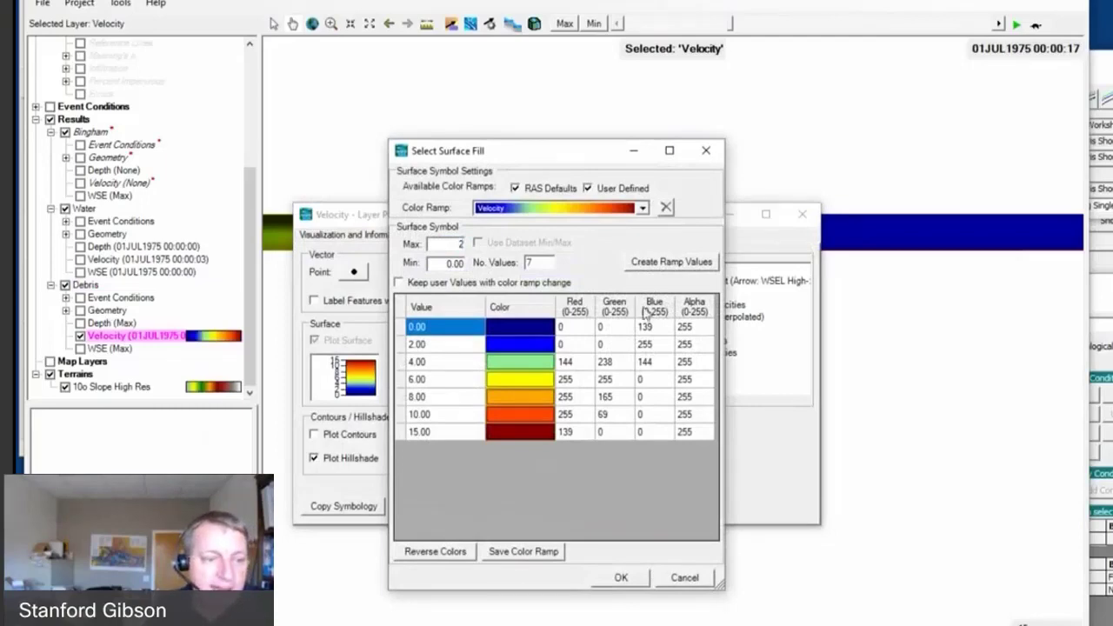
click(664, 263)
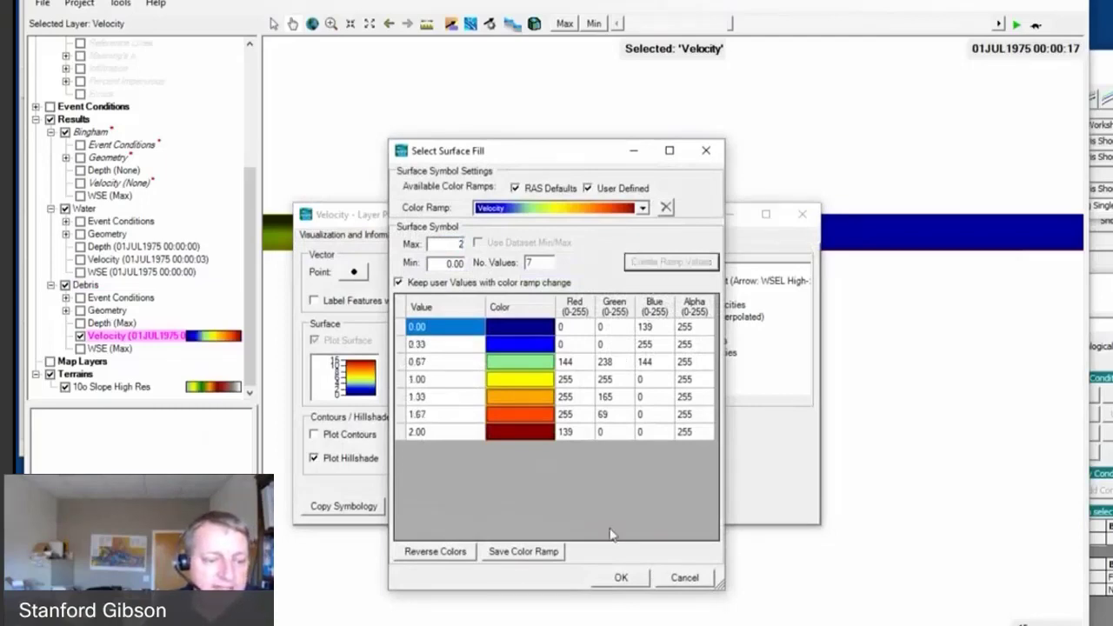
click(621, 579)
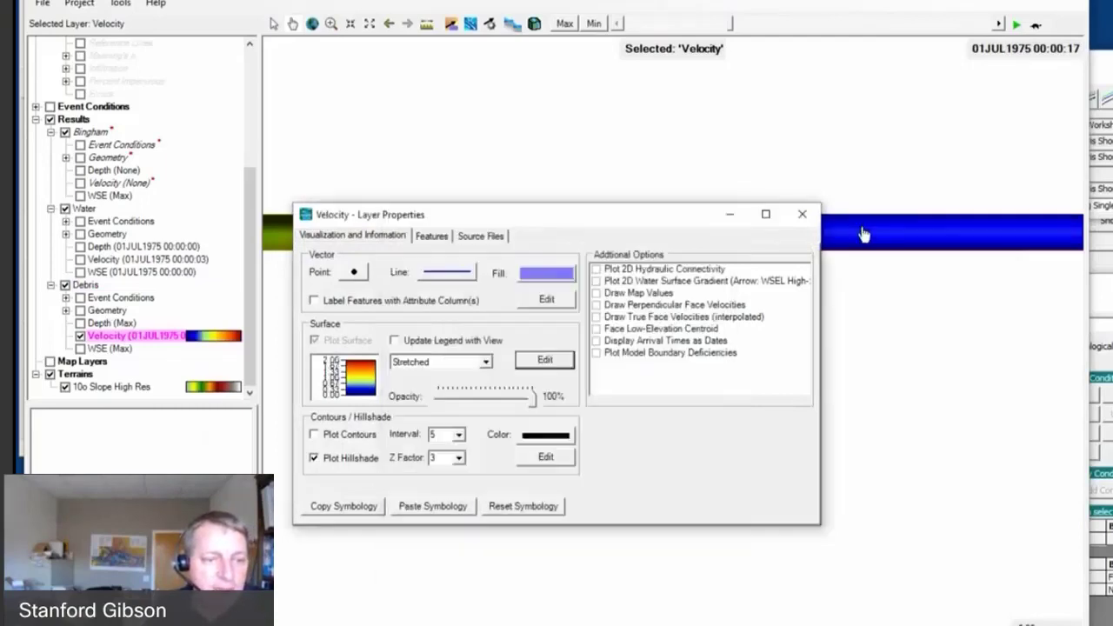
click(802, 214)
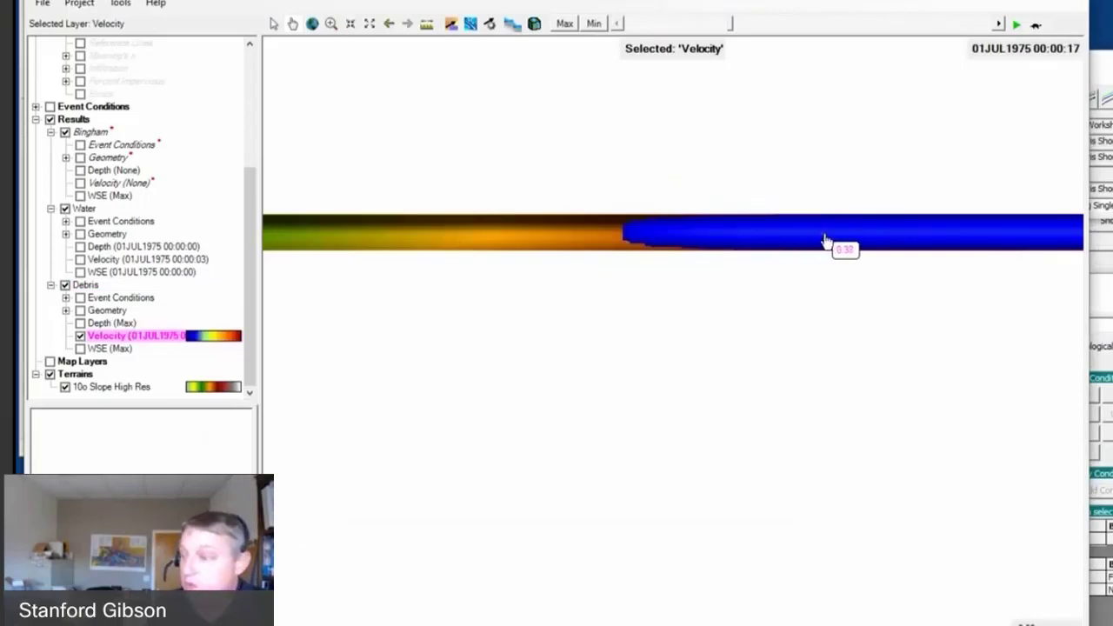
Step: Turn on Water Velocity and step the animation to 00:00:06, then back to 00:00:05
click(80, 259)
click(149, 260)
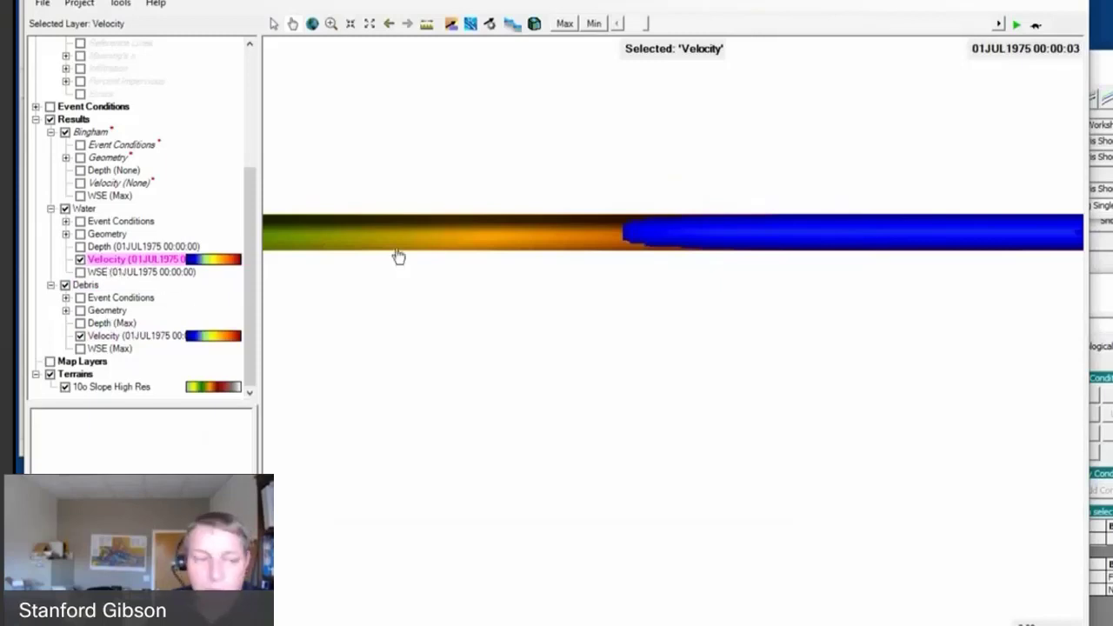
click(999, 26)
click(999, 25)
click(999, 25)
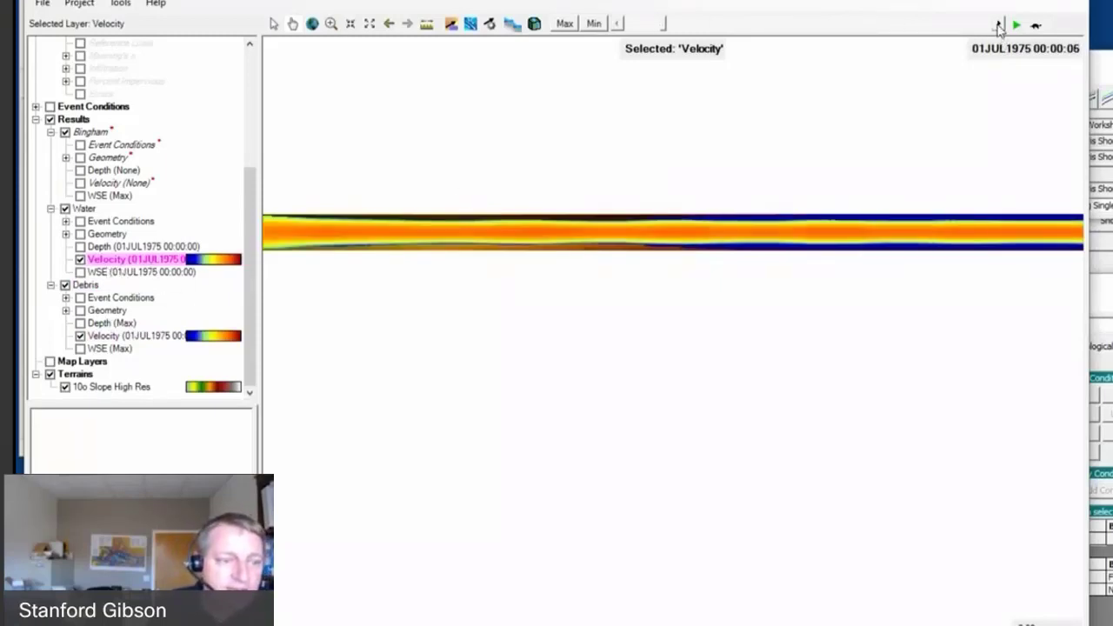
click(620, 24)
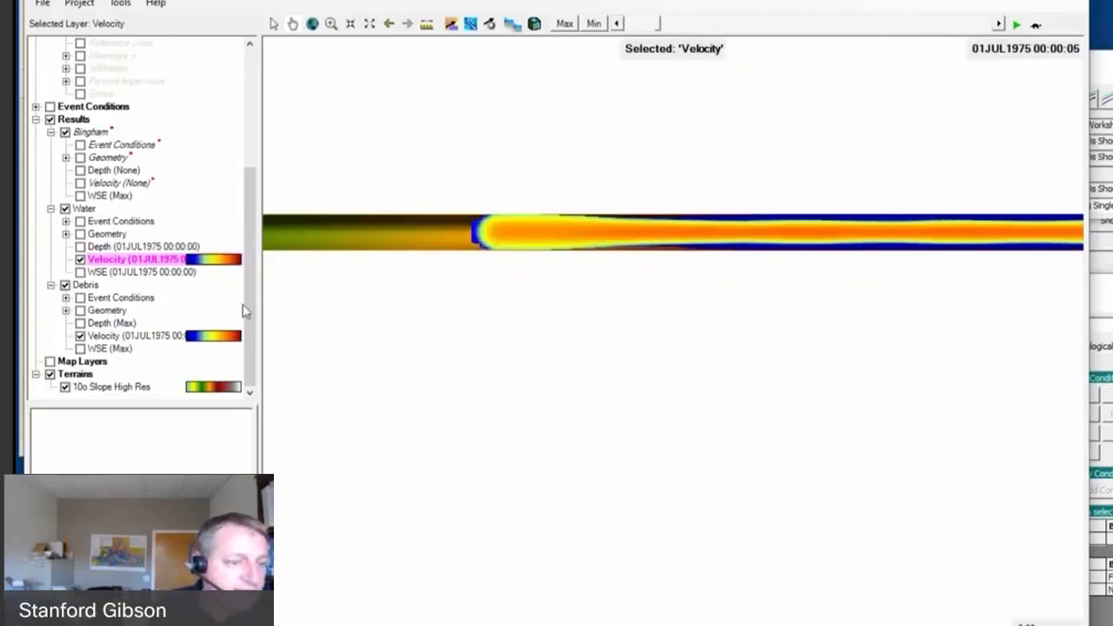
scroll(808, 215, down, 3)
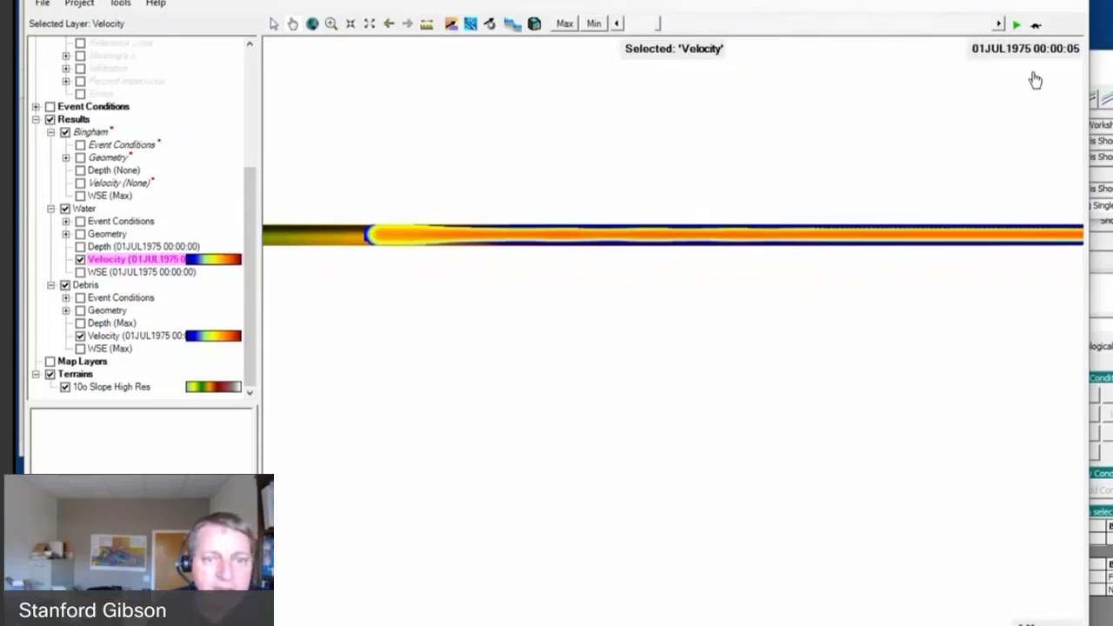
Step: Make Debris Velocity the active layer and step its animation back to 00:00:05
click(154, 340)
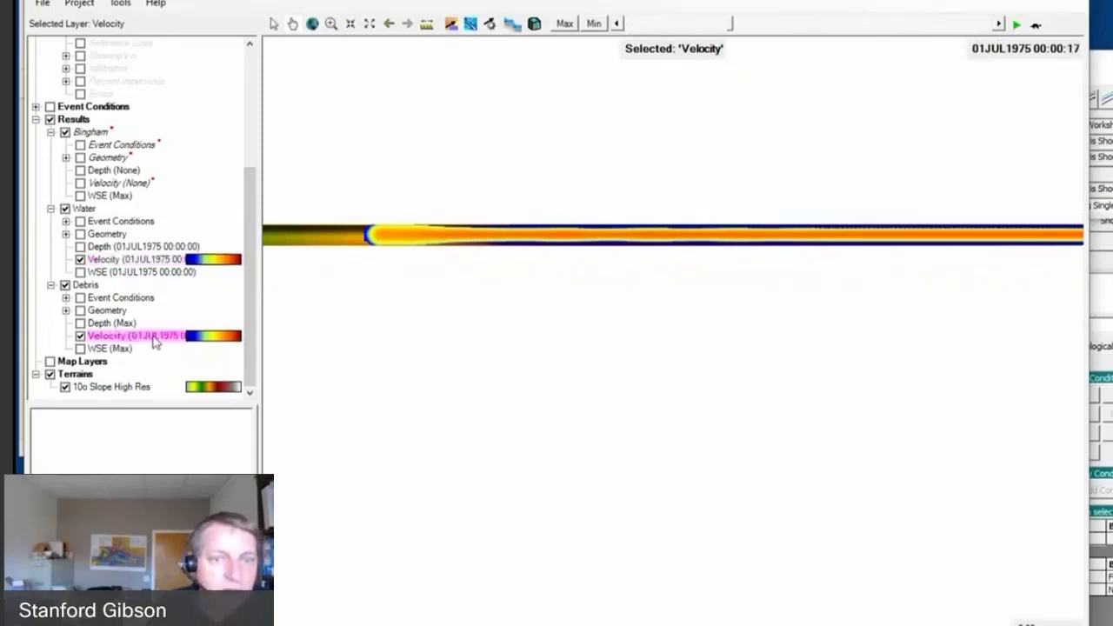
click(617, 23)
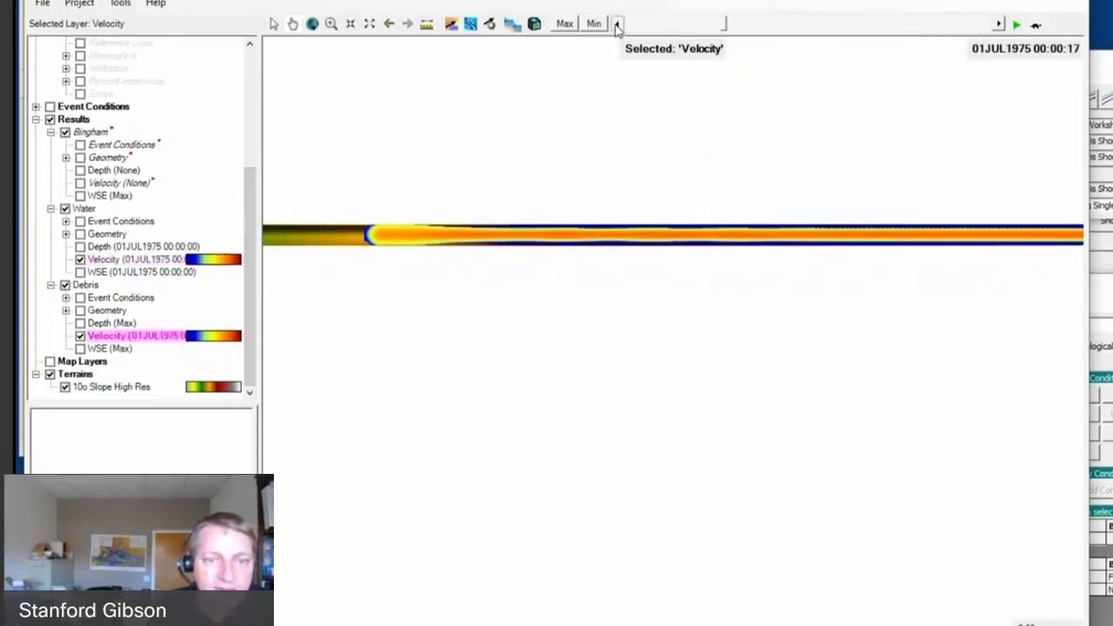
click(616, 23)
click(617, 23)
click(617, 23)
click(617, 24)
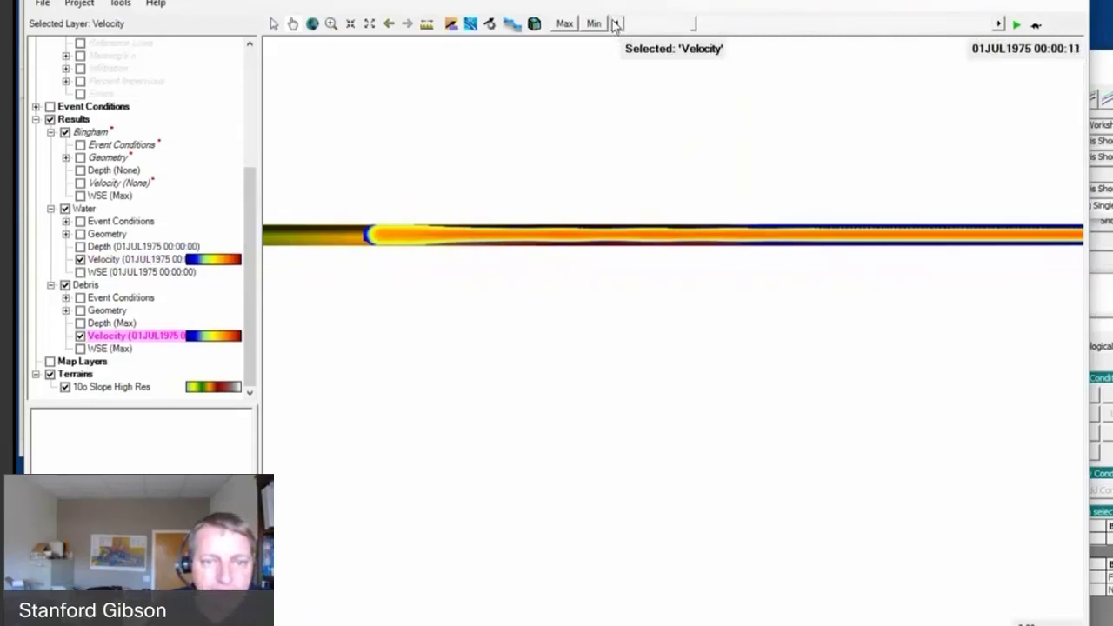
click(617, 24)
click(617, 23)
click(617, 24)
click(616, 23)
click(615, 25)
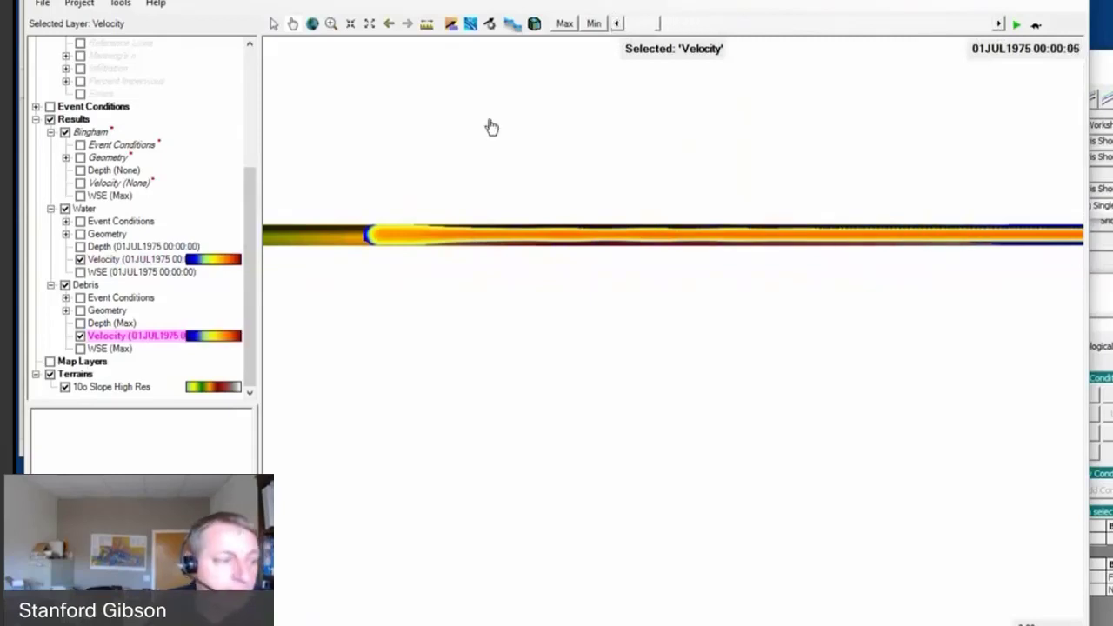
Step: Apply Move Layer > Top to the Debris results so its velocity draws above Water
right_click(90, 287)
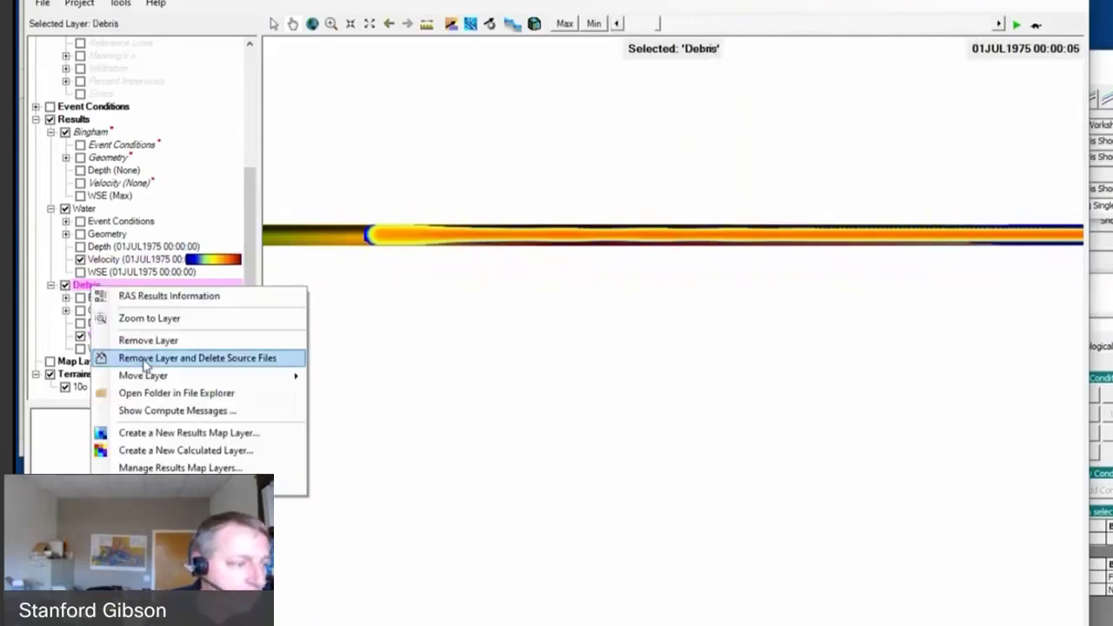
mouse_move(181, 380)
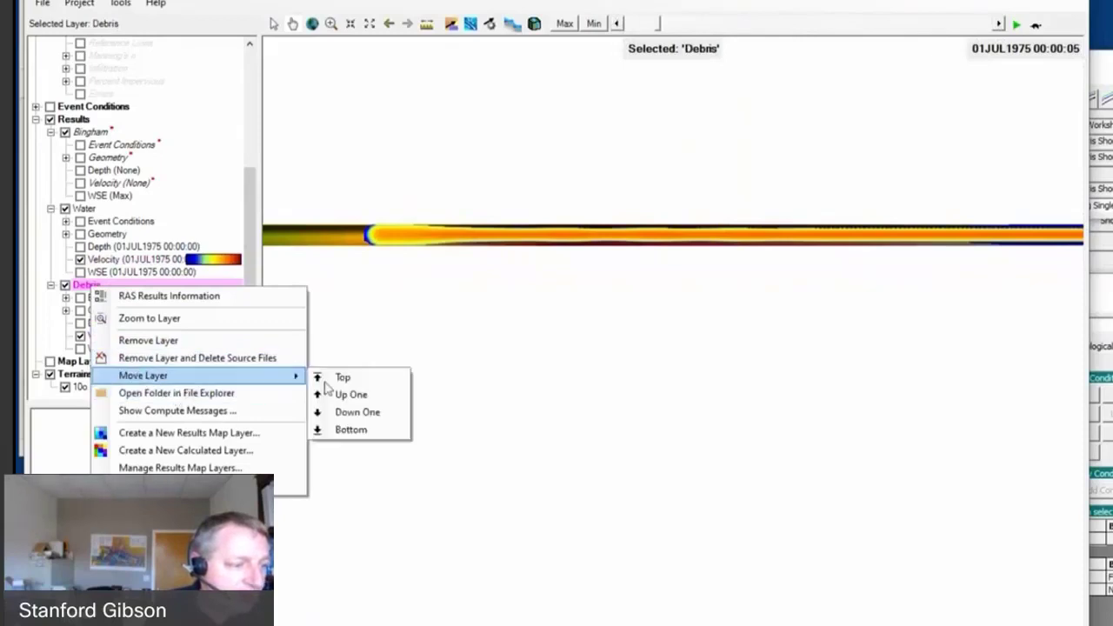
click(390, 383)
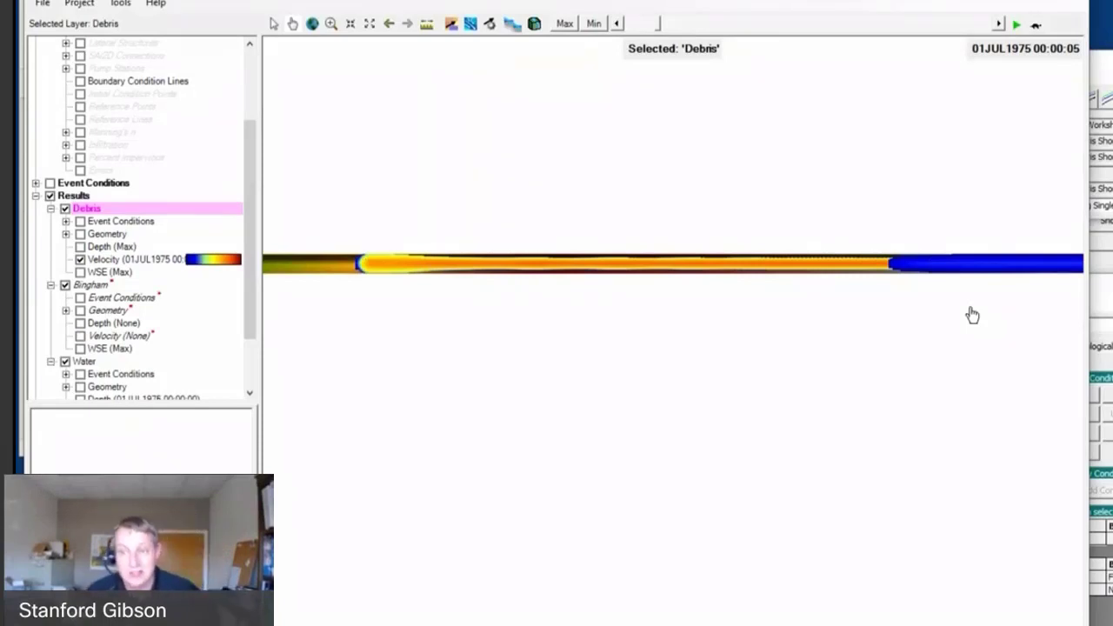
Step: Plot velocity over time on the pipe's blue band: Debris about 0.37 m/s, Water about 1.53 m/s
drag(986, 316, 753, 328)
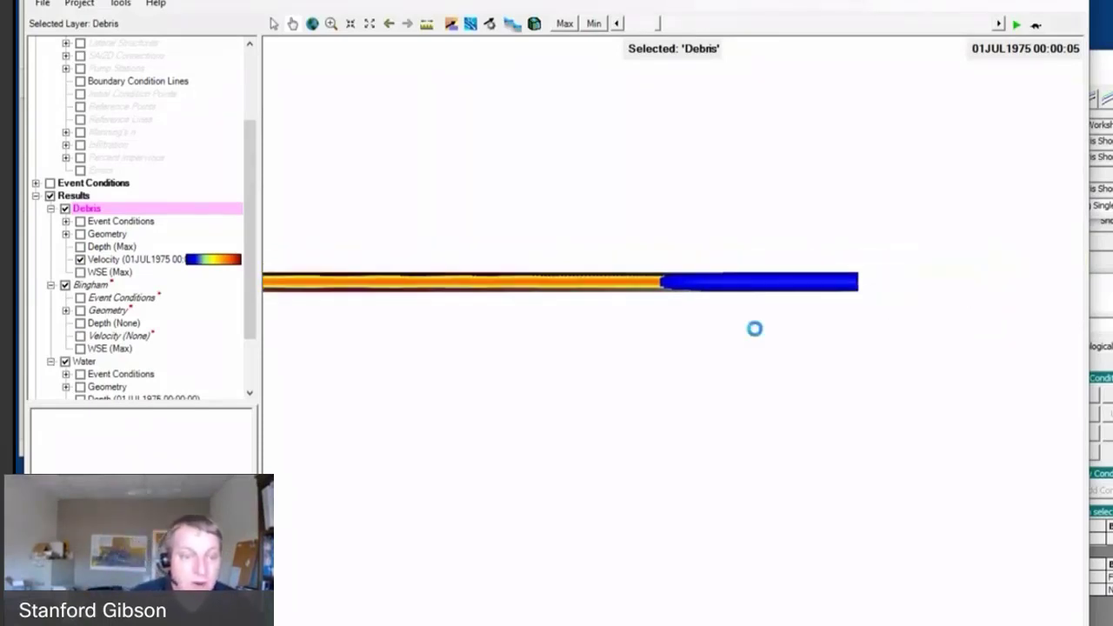
right_click(772, 287)
mouse_move(799, 311)
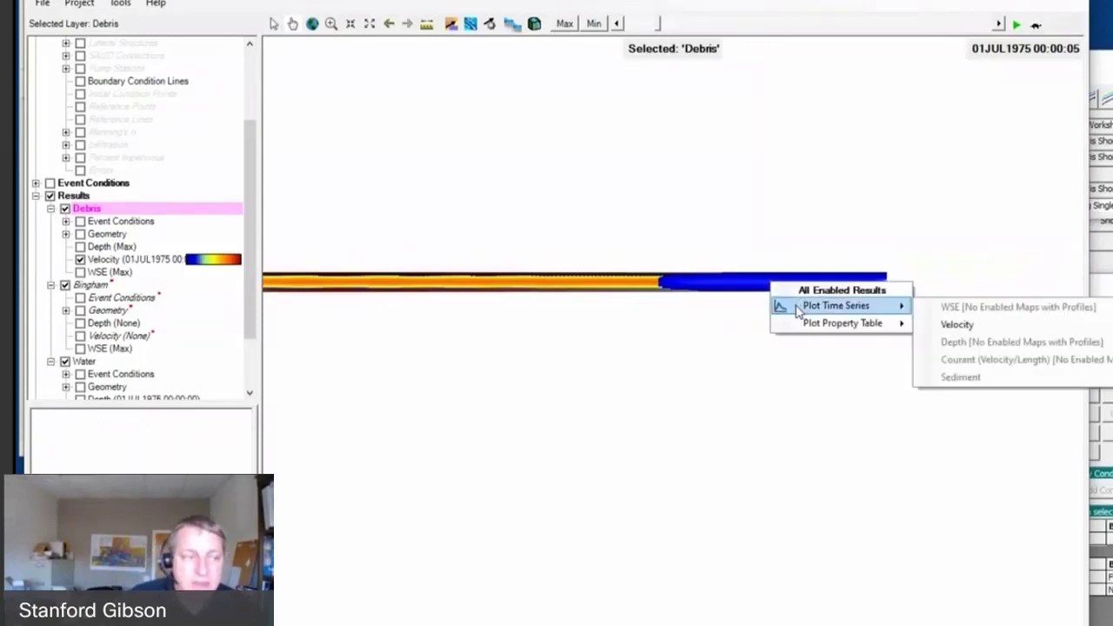
click(957, 324)
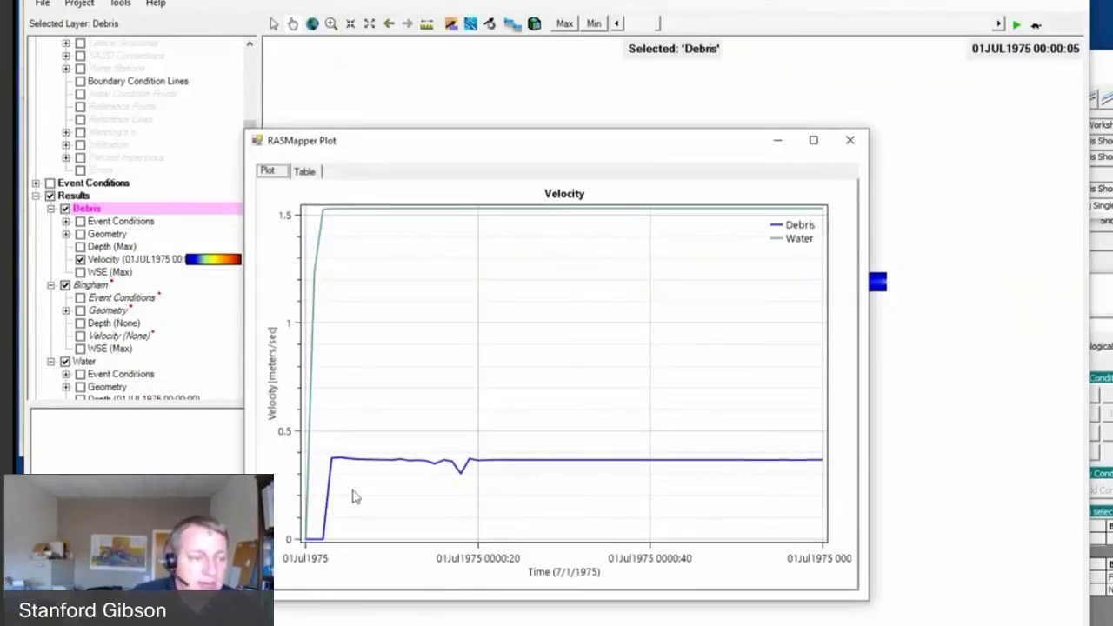
mouse_move(355, 473)
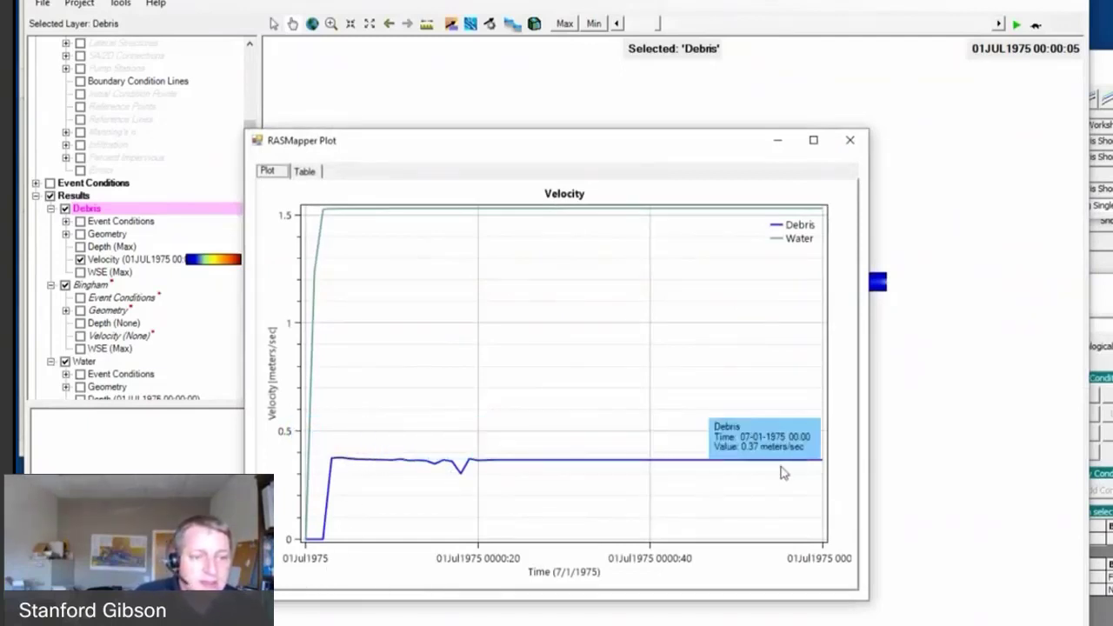
mouse_move(442, 467)
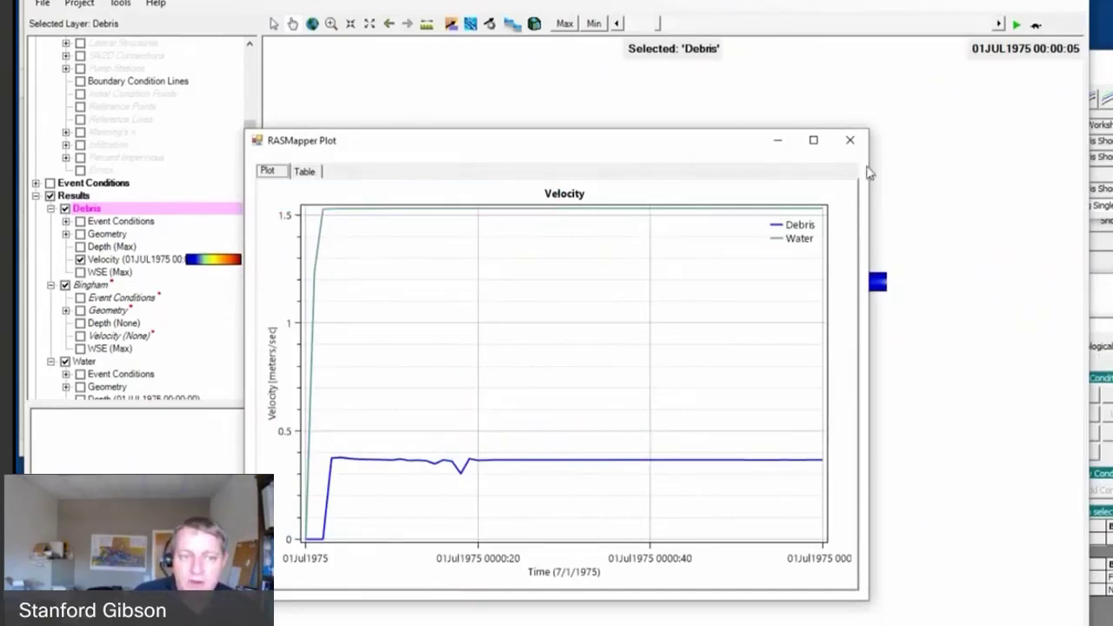
Step: Replace the velocity maps with Debris Depth (Max) and Water Depth layers
click(850, 140)
click(80, 259)
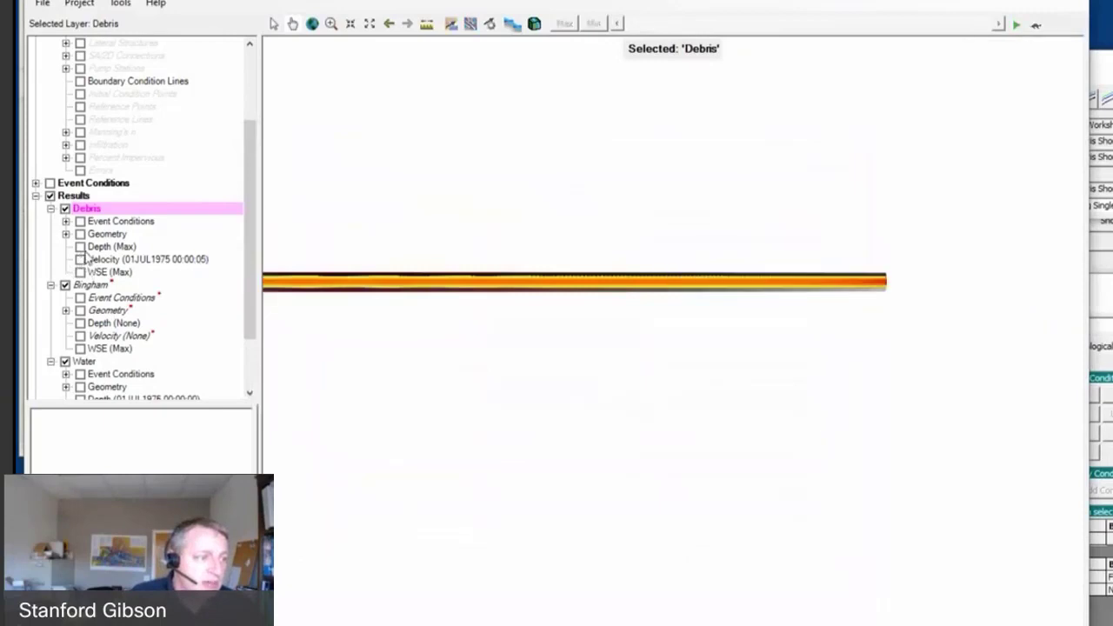
click(80, 247)
scroll(87, 265, down, 2)
click(80, 335)
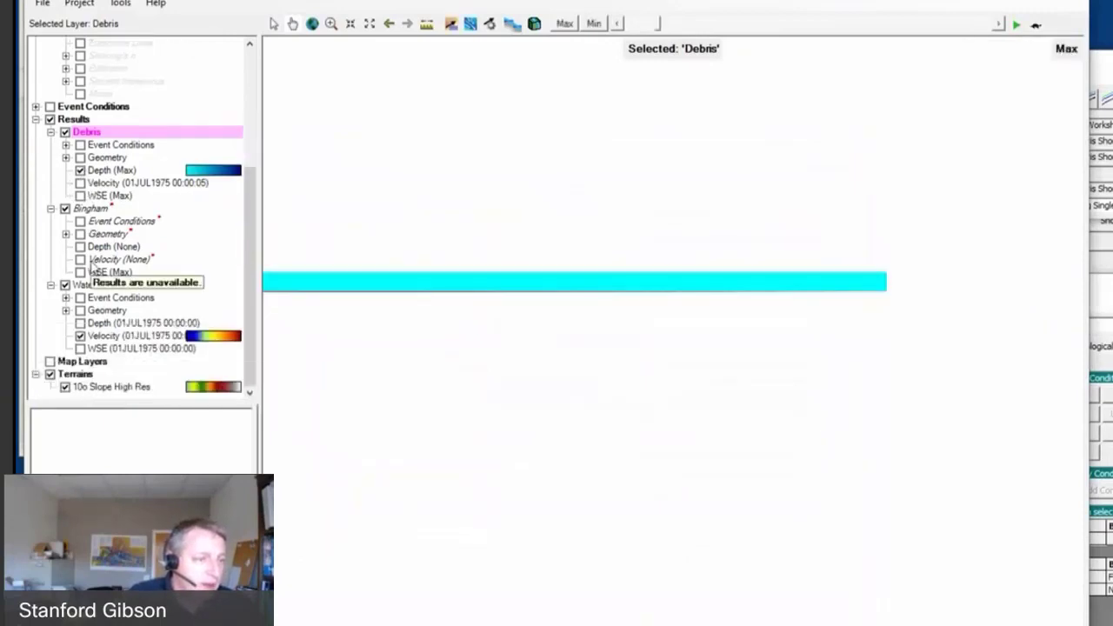
click(80, 322)
click(80, 336)
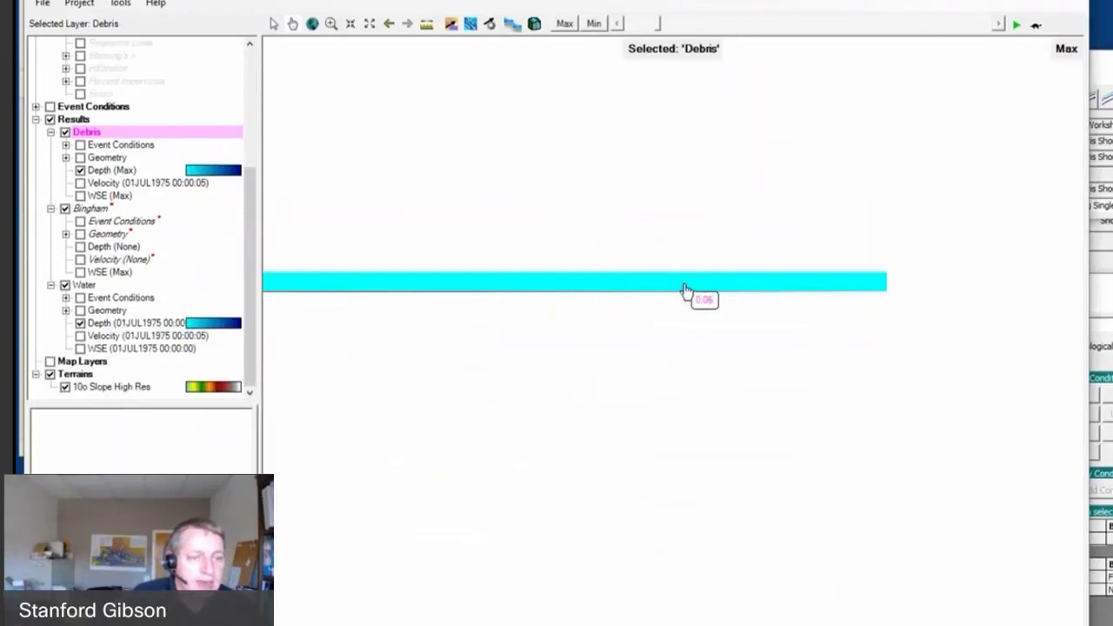
Step: Plot the depth time series at a point on the depth strip
right_click(711, 289)
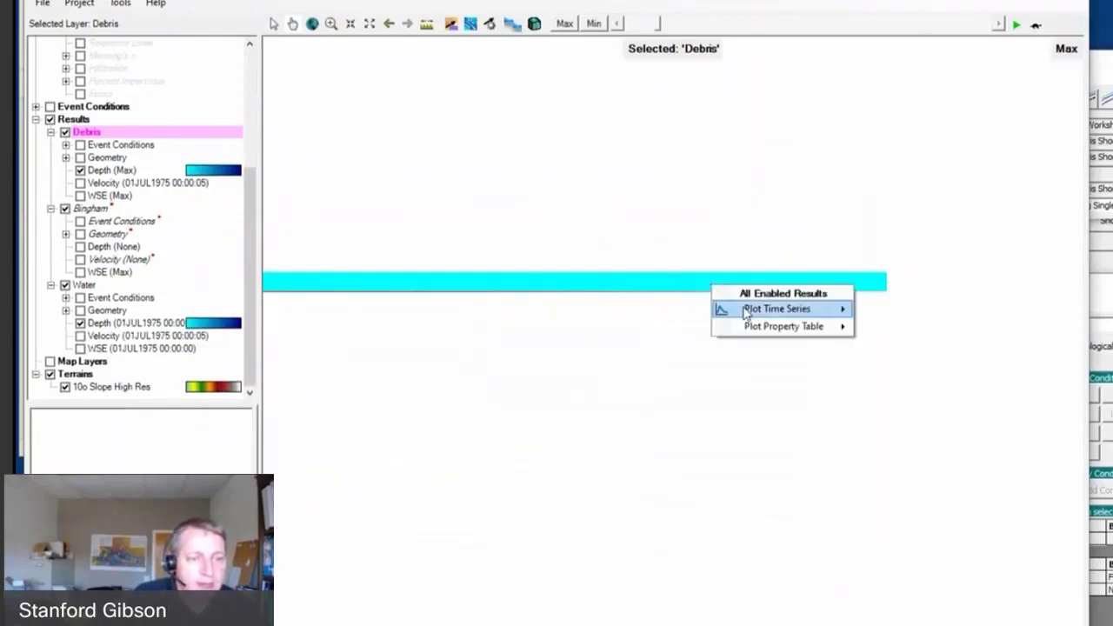
mouse_move(777, 309)
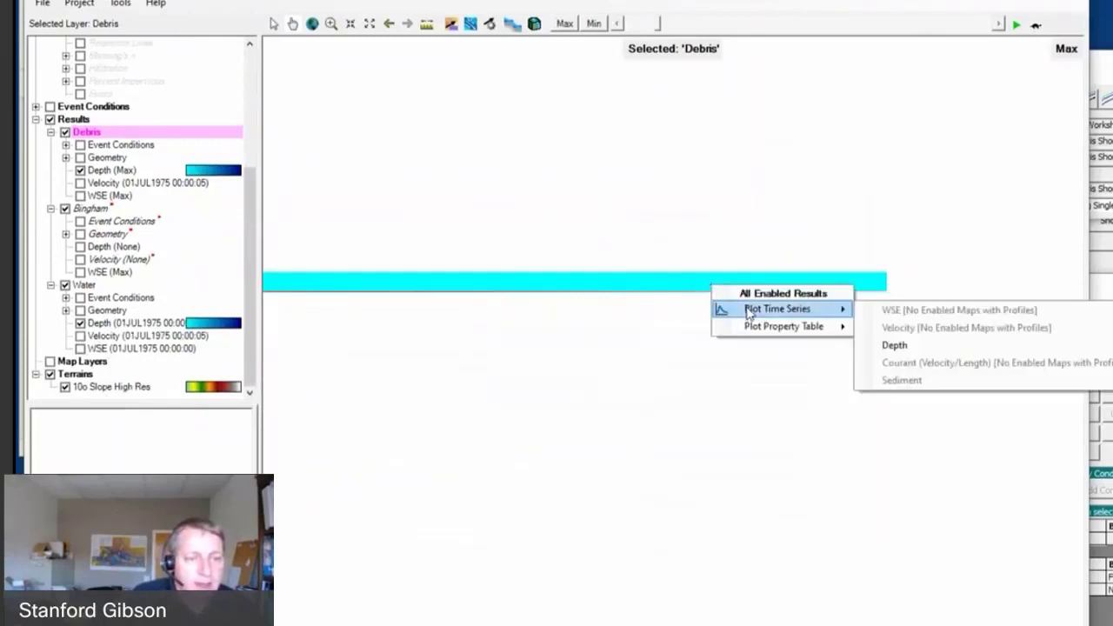
click(940, 352)
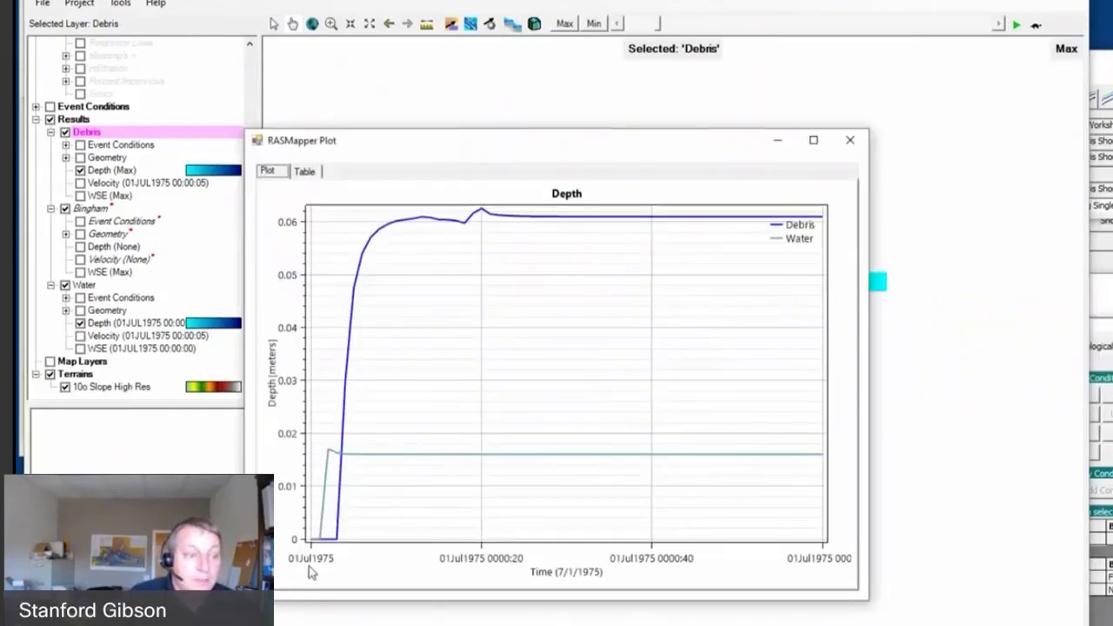